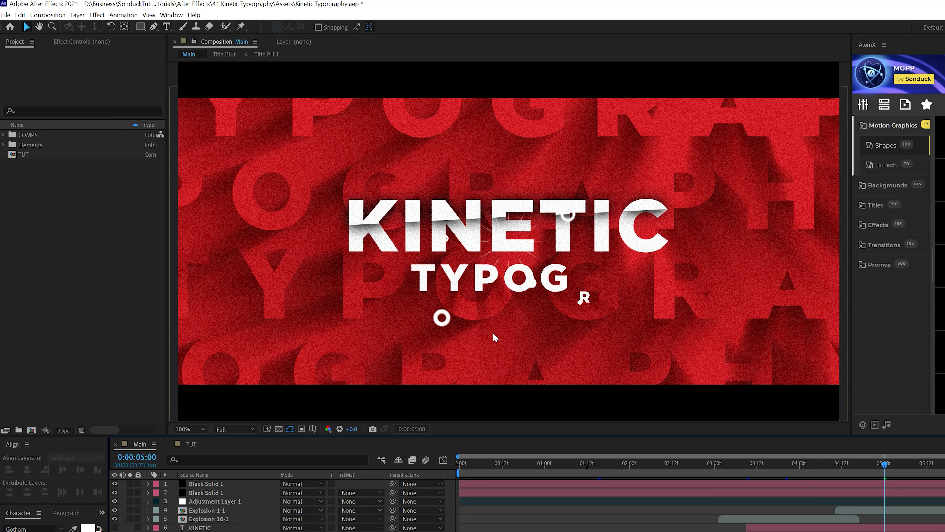
Switch the Timeline from the Main composition to the TUT composition.
left_click(191, 444)
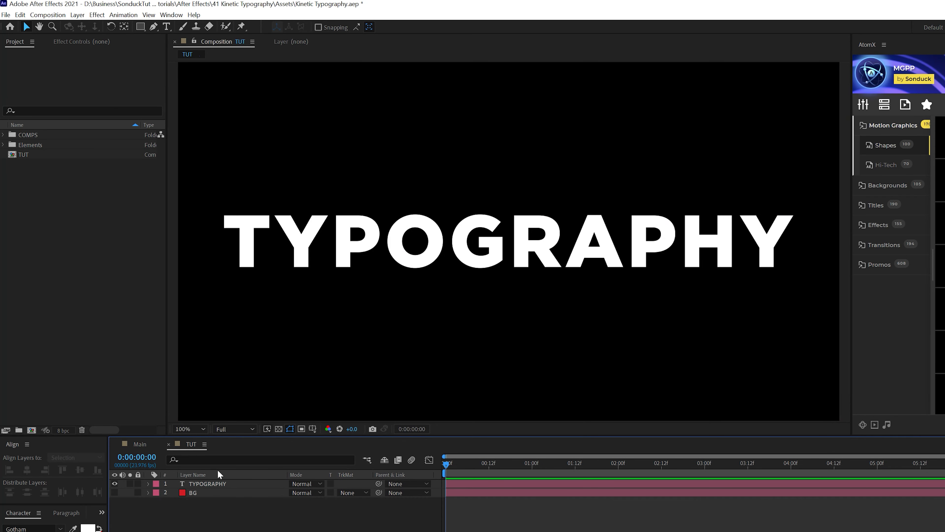
Pre-compose the TYPOGRAPHY text layer into a new composition named Title PH2.
left_click(241, 483)
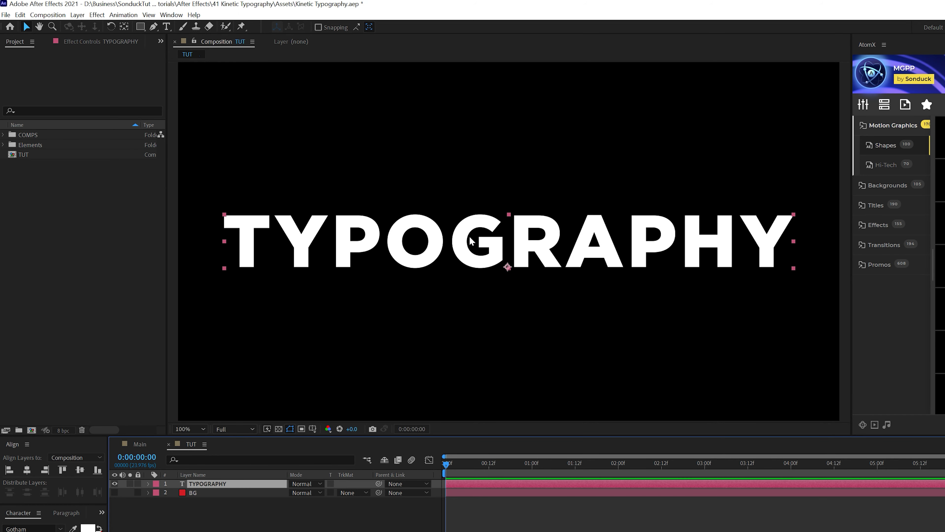
key("comma")
key("comma")
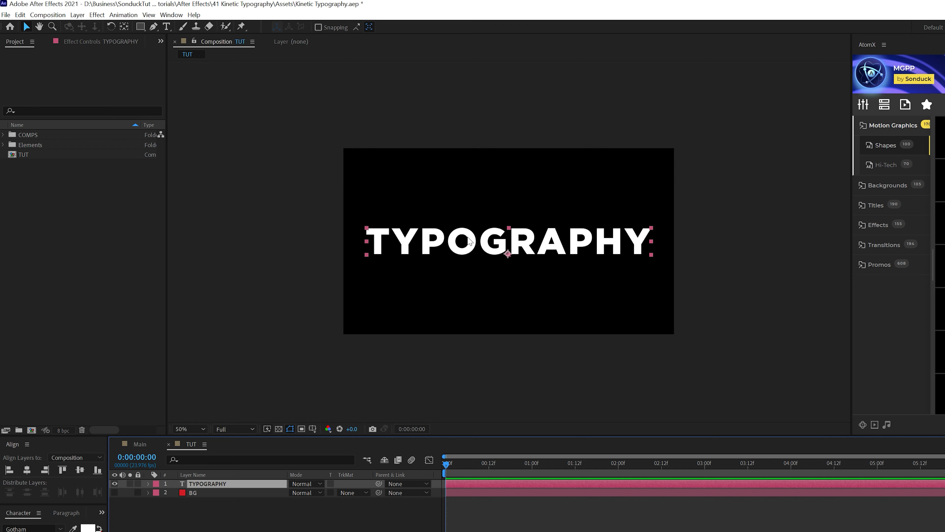
left_click(167, 27)
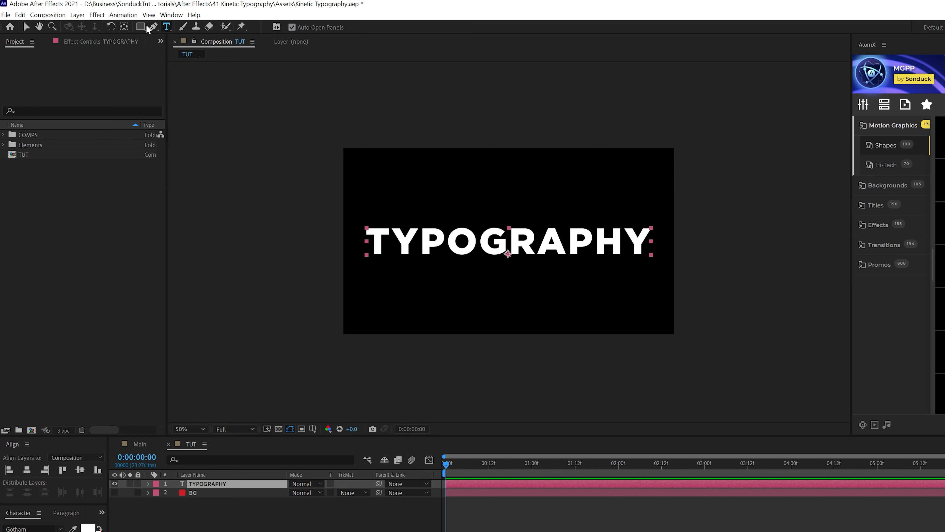
left_click(30, 29)
left_click(195, 484)
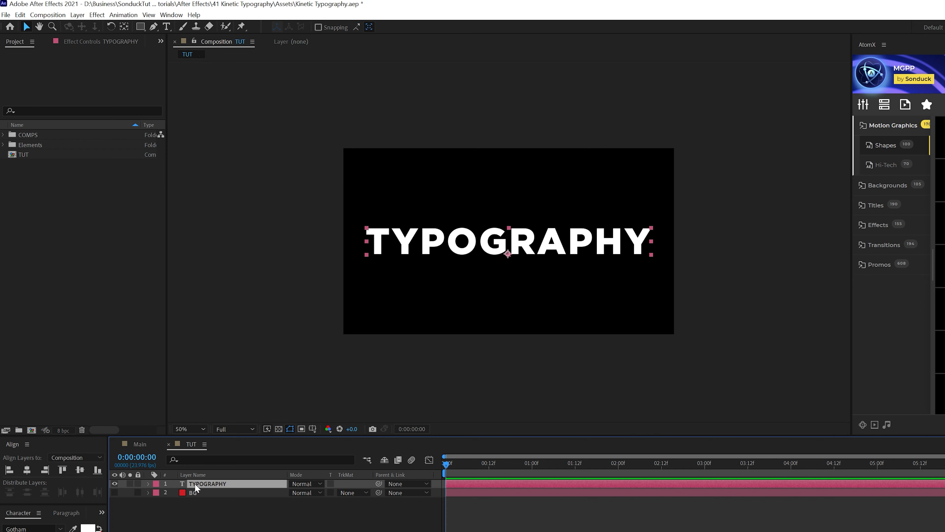
left_click(77, 15)
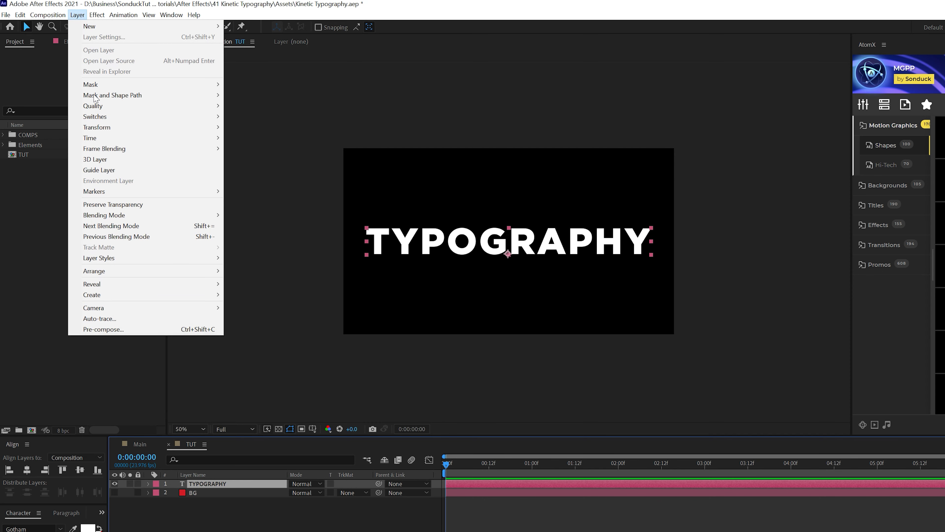
left_click(108, 329)
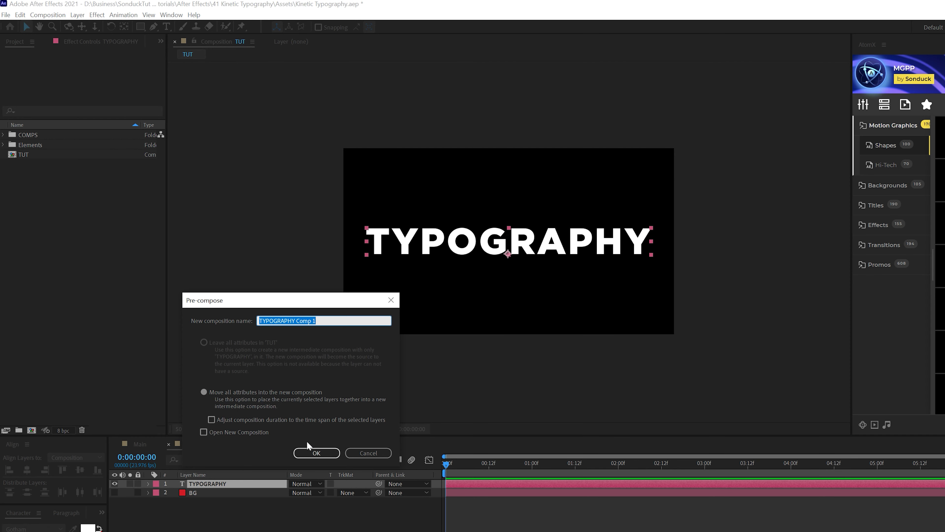
type("Title PH2")
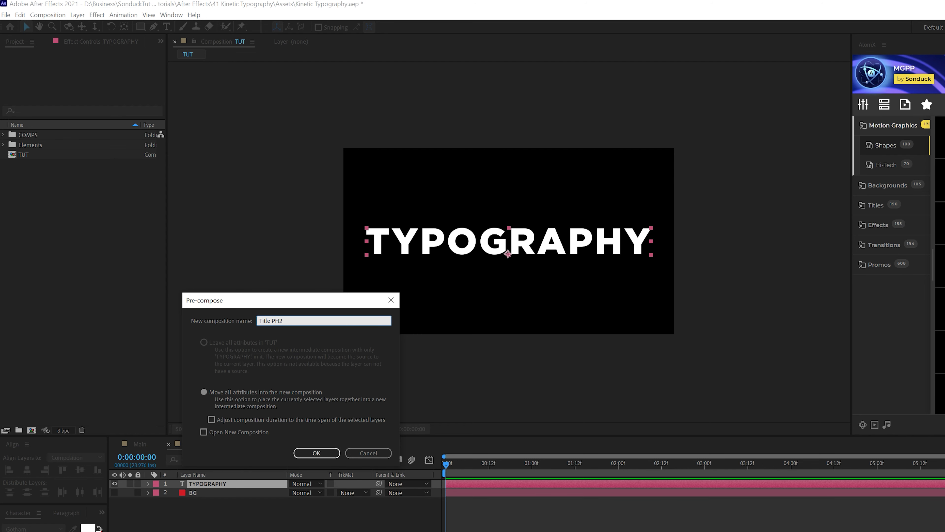
left_click(316, 452)
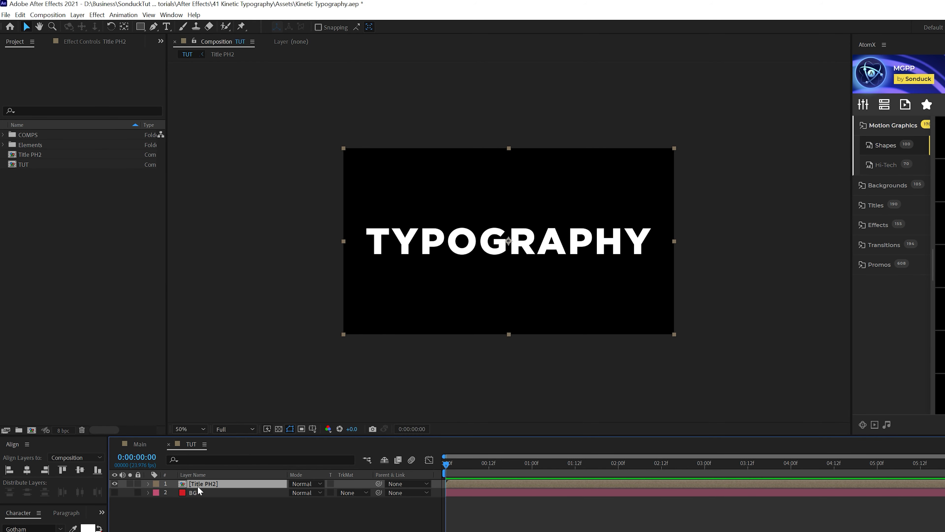
Duplicate Title PH2 and give the lower copy a dark red (6A0000) Fill effect.
key("ctrl+d")
key("ctrl+Down")
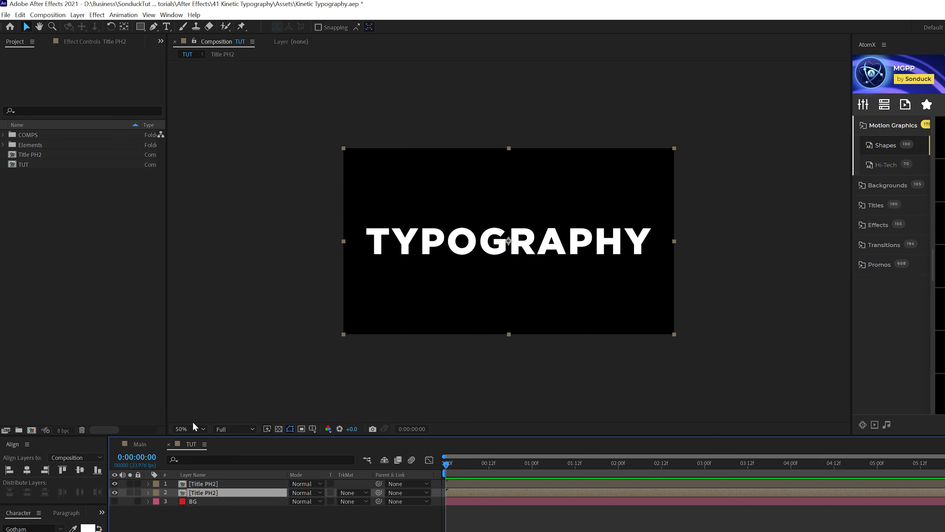
left_click(98, 16)
mouse_move(208, 157)
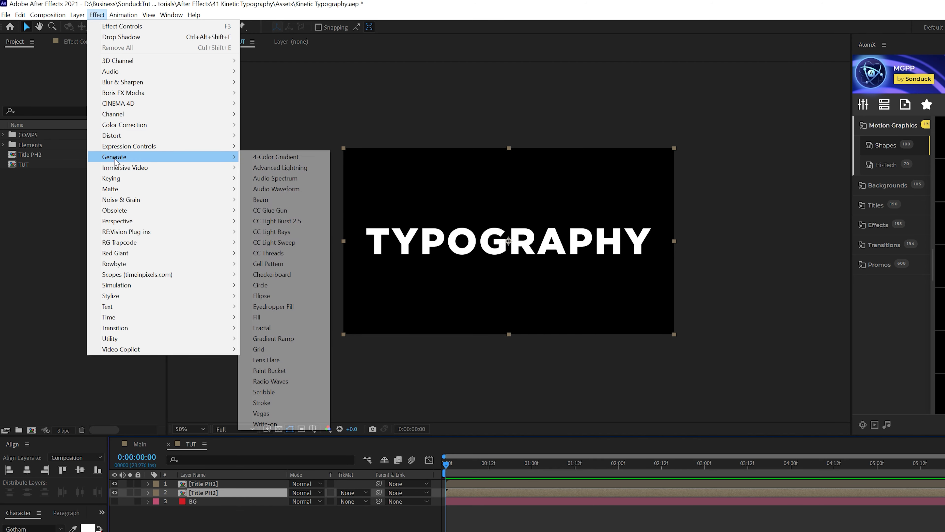
left_click(256, 317)
left_click(96, 89)
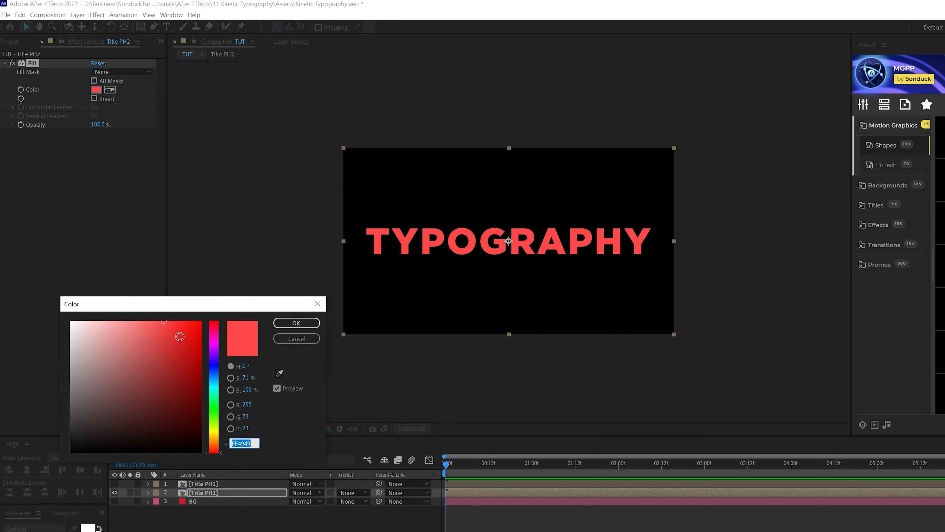
left_click_drag(198, 323, 208, 397)
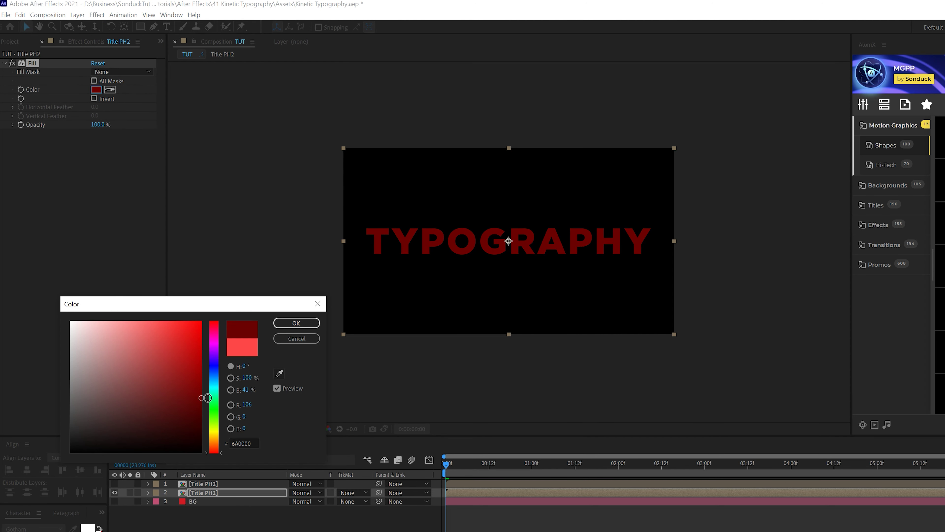
left_click(284, 326)
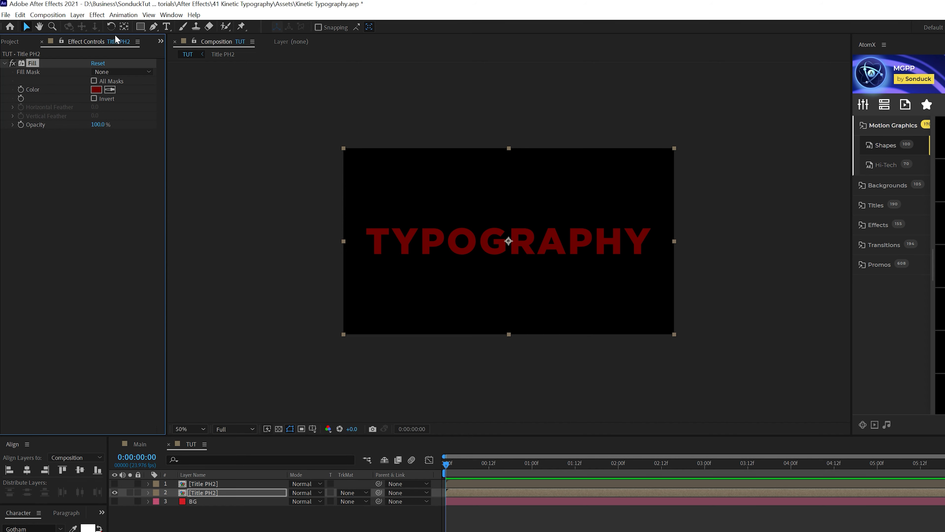
Add CC Radial Fast Blur to the red copy with Amount 95.
left_click(97, 15)
mouse_move(194, 82)
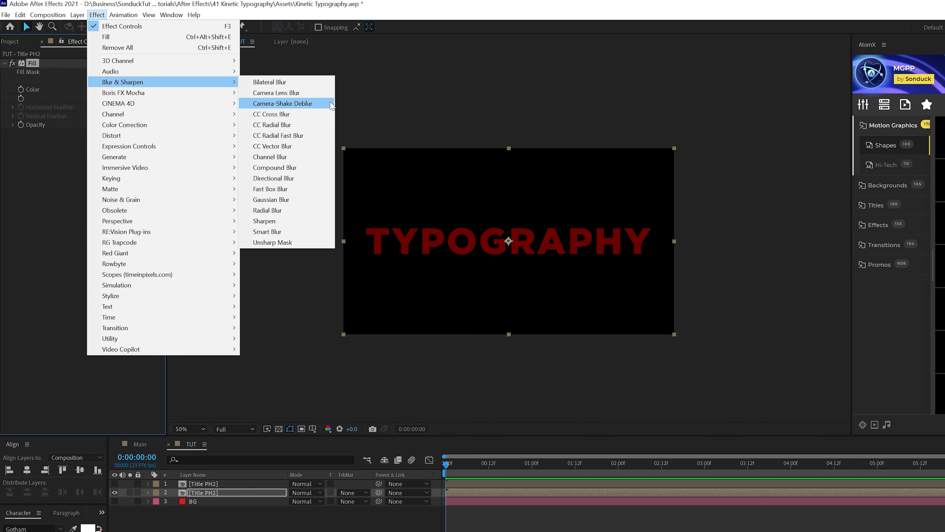
left_click(278, 135)
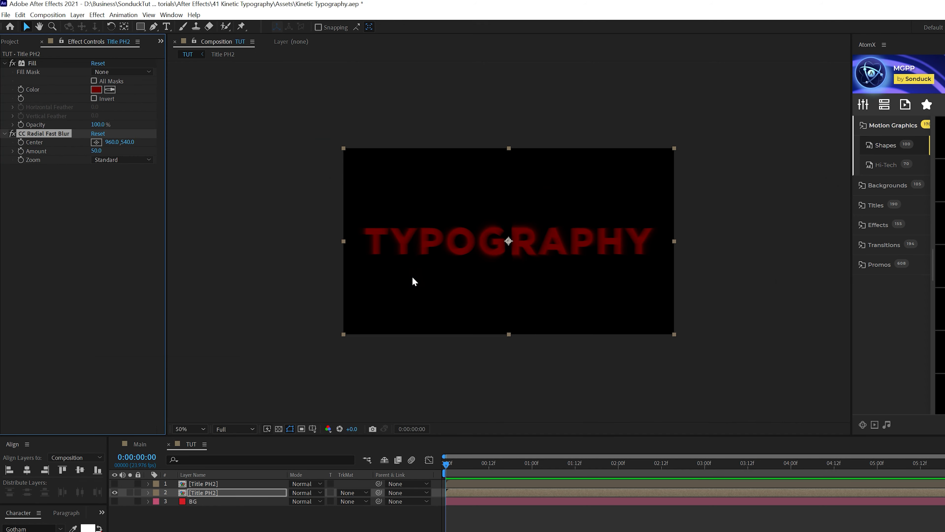
scroll(412, 281, "up", 4)
left_click(101, 160)
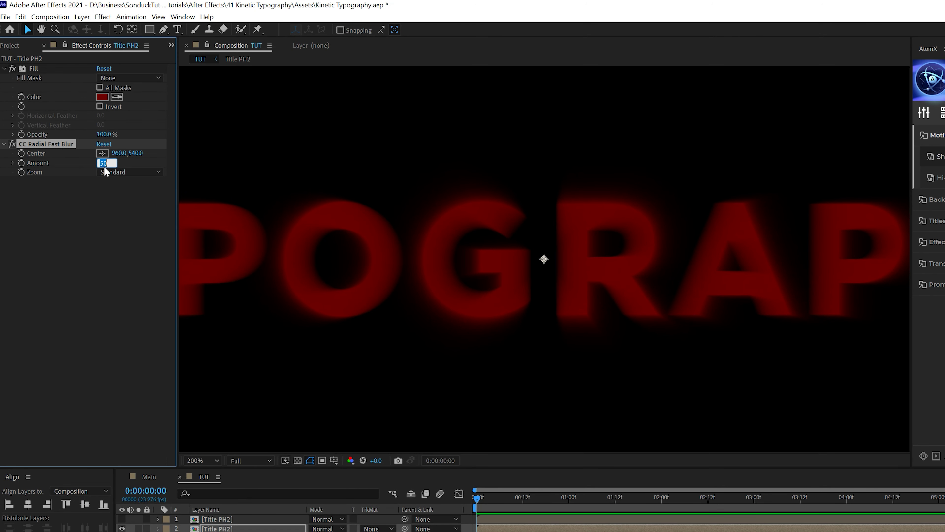
type("95")
key("Return")
Move the blur centre to 1848,411 and make the white top copy visible again.
key("comma")
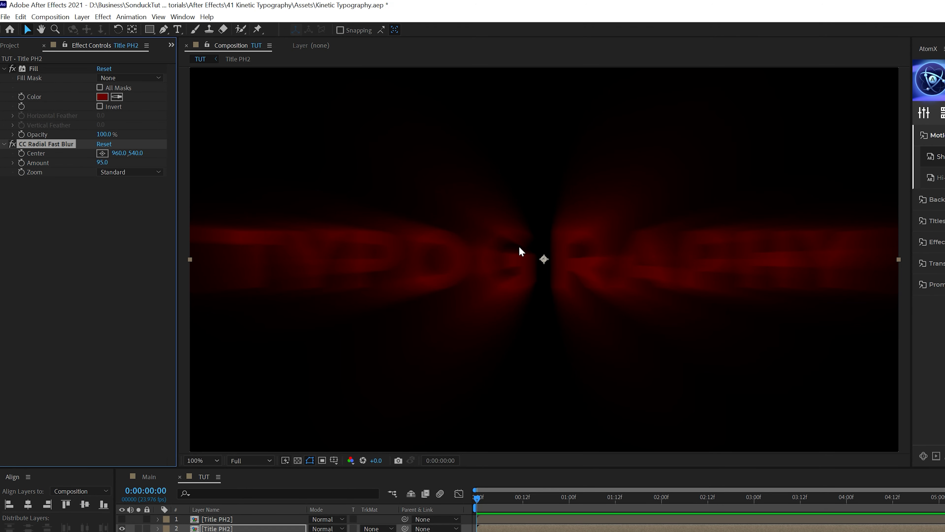
left_click_drag(544, 260, 239, 201)
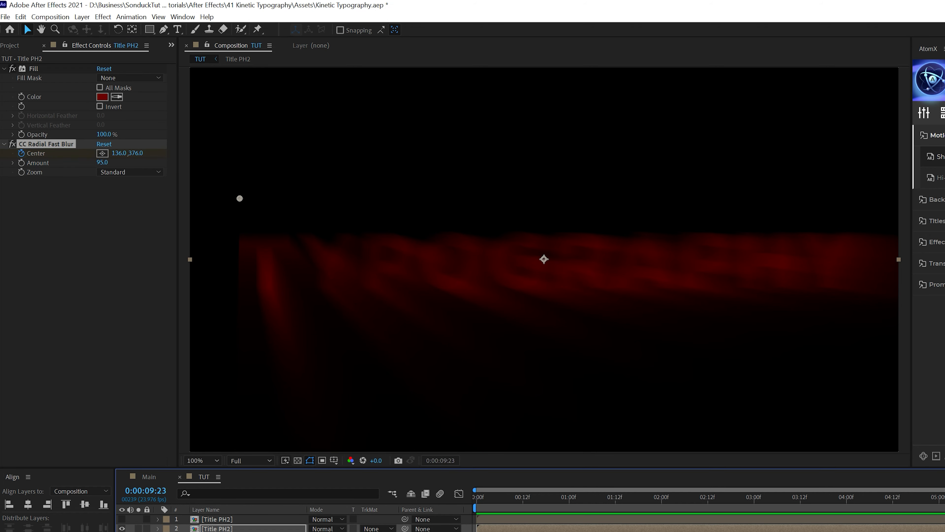
left_click_drag(235, 200, 629, 226)
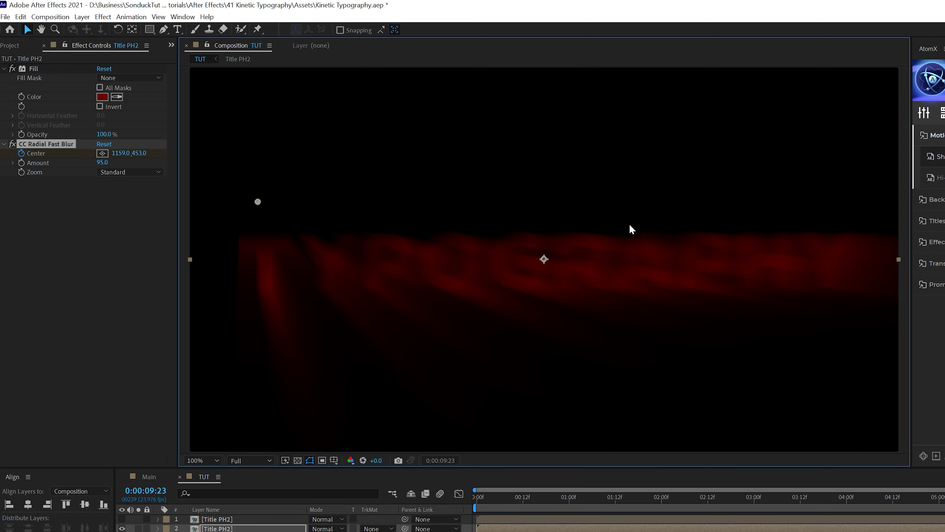
mouse_move(232, 202)
left_mouse_down()
mouse_move(796, 224)
mouse_move(872, 214)
left_mouse_up()
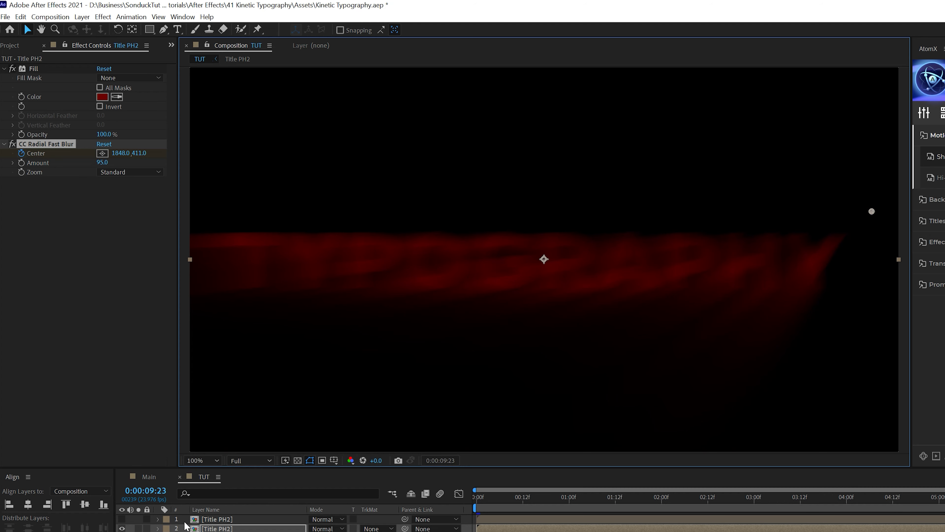
left_click(121, 518)
Duplicate the blurred red Title PH2 layer.
left_click(201, 527)
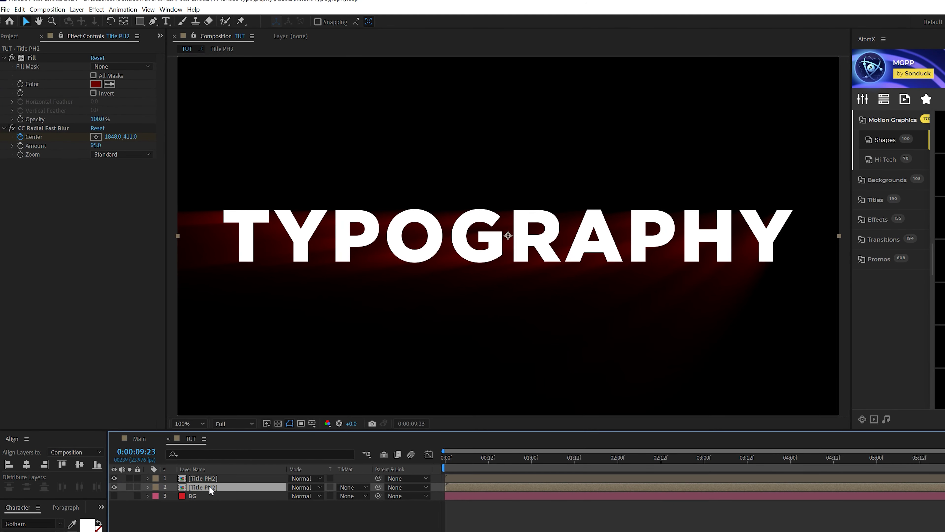
left_click(20, 9)
left_click(52, 137)
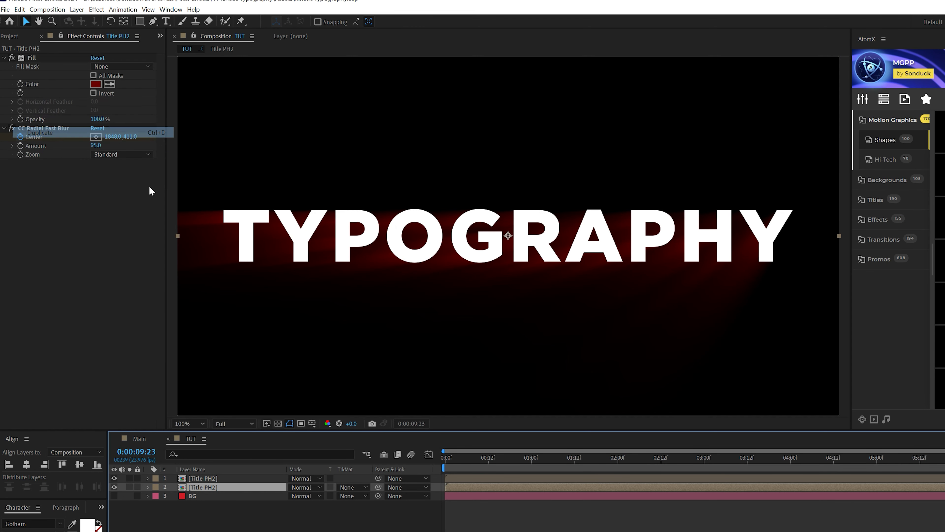
Pre-compose all three Title PH2 layers into a composition named Title Blur.
key("comma")
left_click(197, 497, "ctrl")
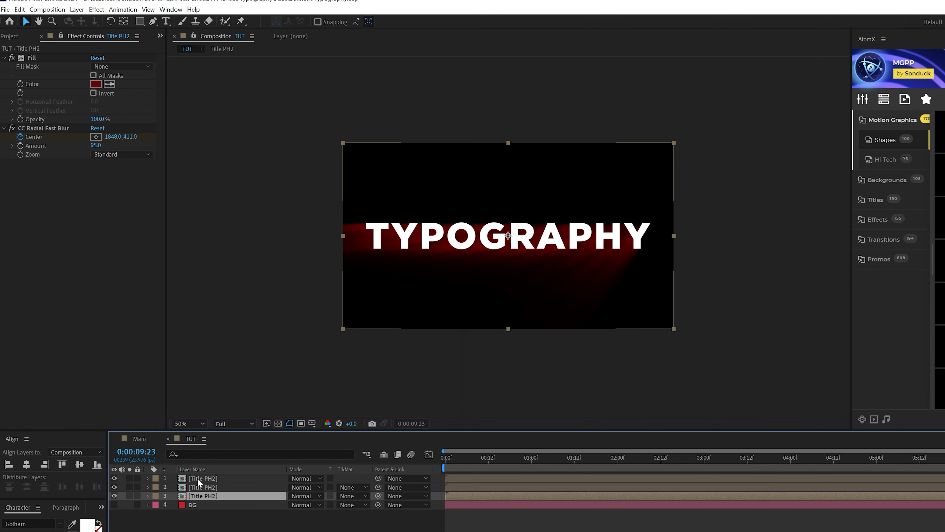
left_click(197, 478, "ctrl")
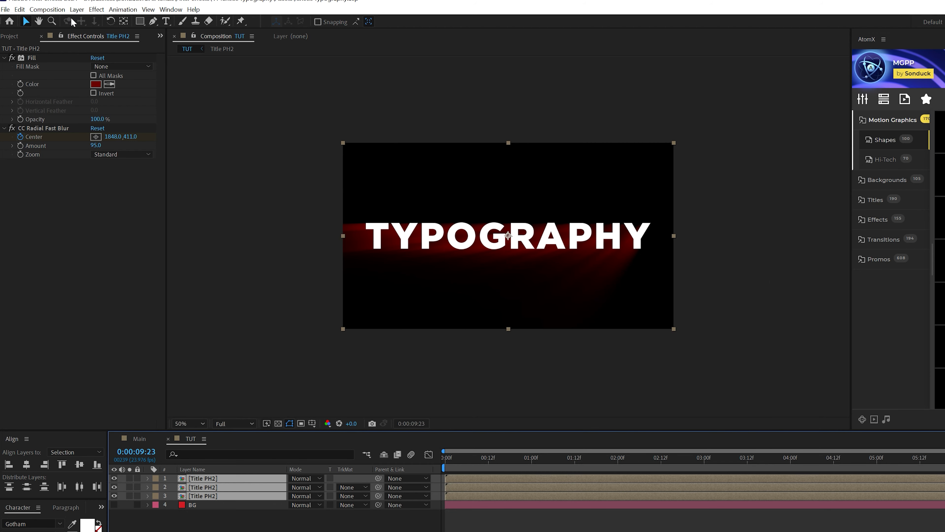
key("ctrl+shift+c")
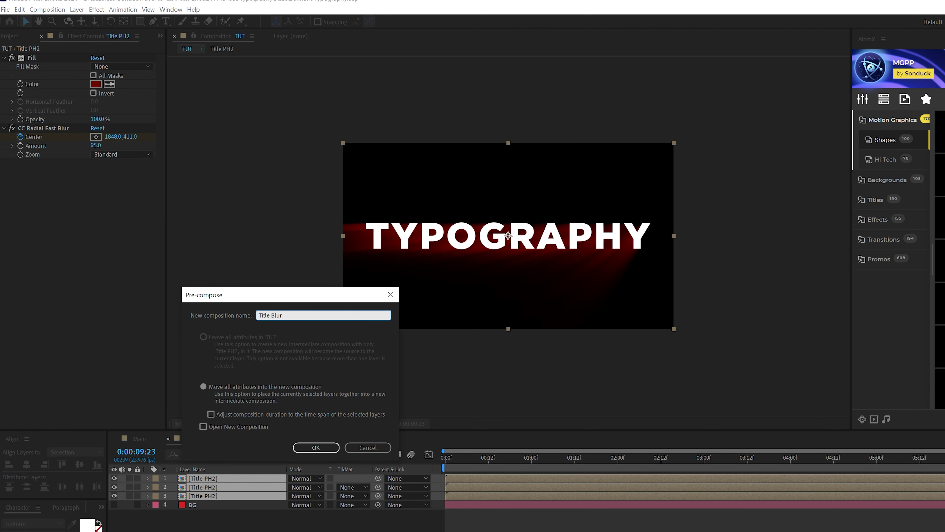
key("Return")
key("period")
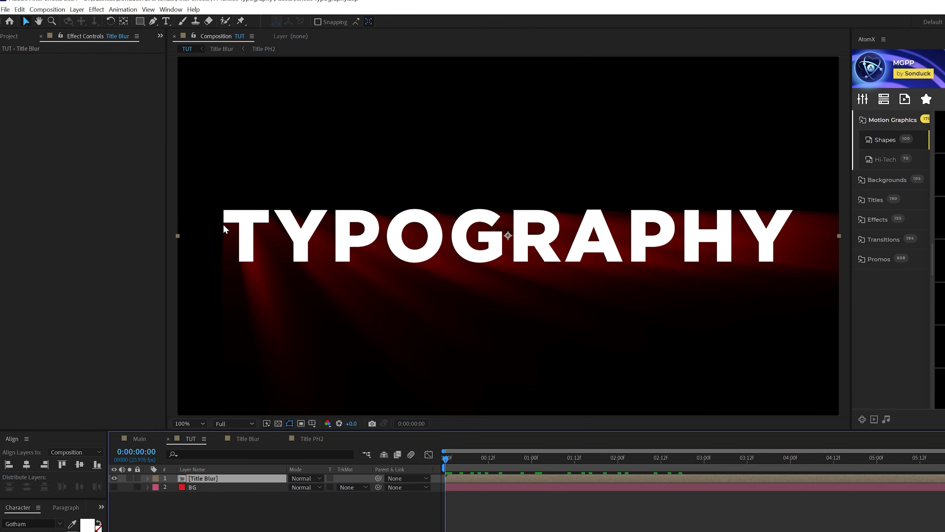
Widen the Title Blur composition to 2362 px.
double_click(198, 479)
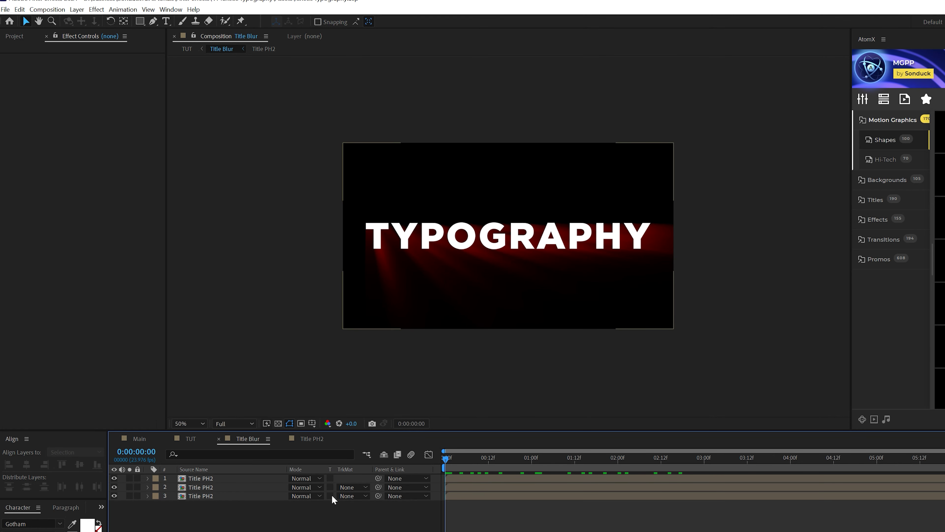
left_click(46, 9)
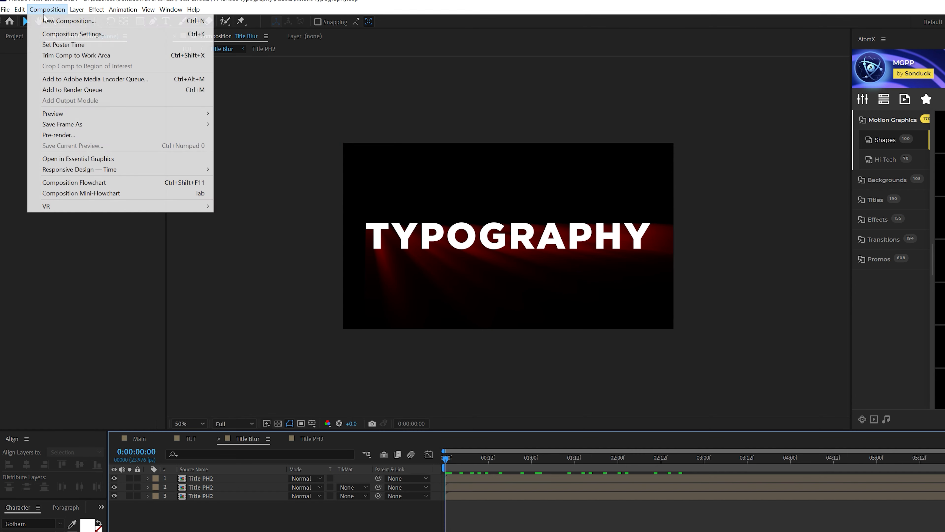
left_click(70, 36)
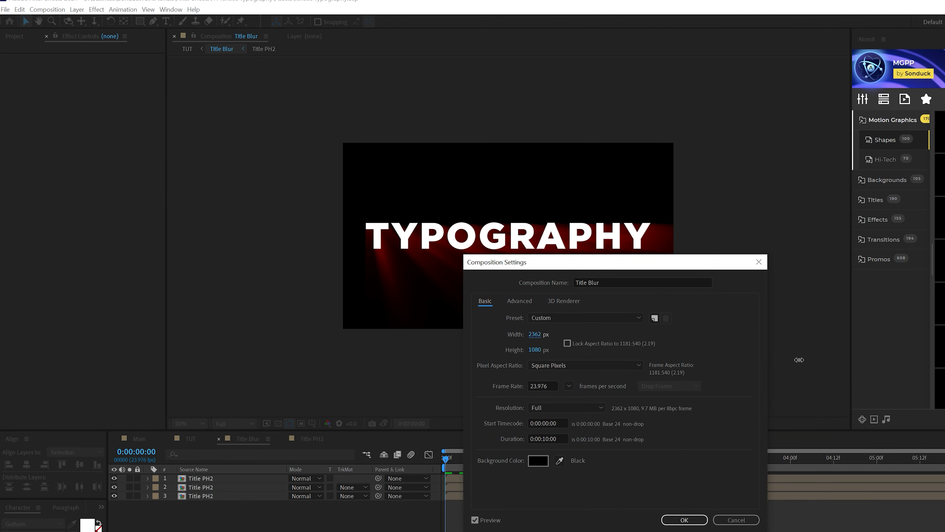
left_click(684, 520)
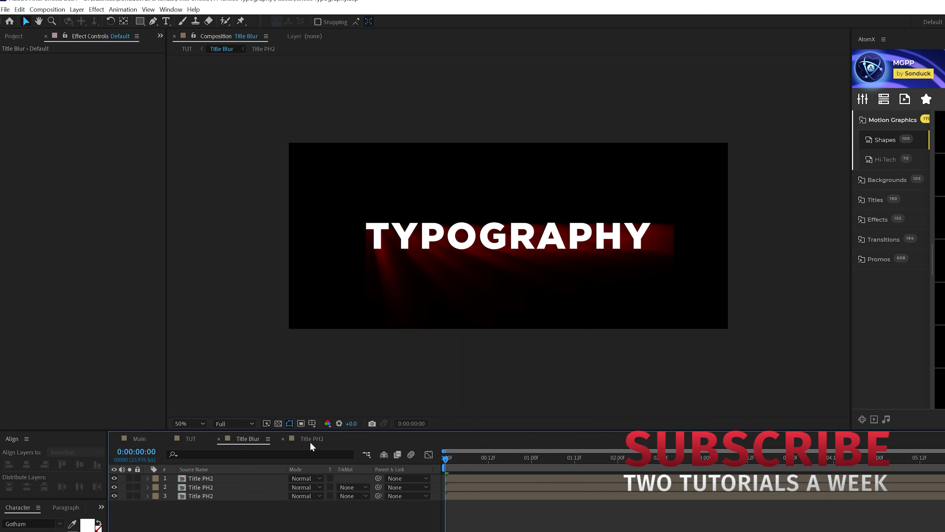
Widen the Title PH2 composition to 2302 px and return to TUT.
left_click(310, 442)
key("ctrl+k")
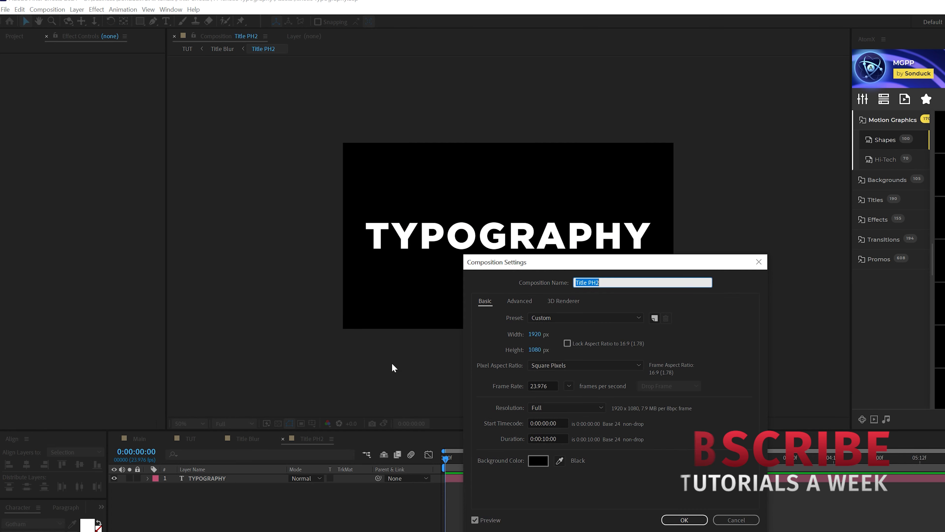
left_click_drag(535, 334, 537, 377)
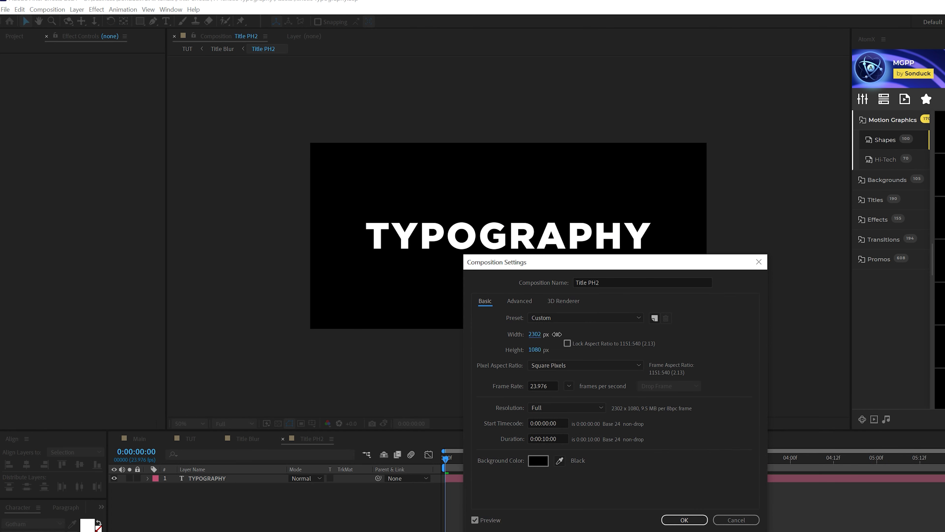
left_click(684, 519)
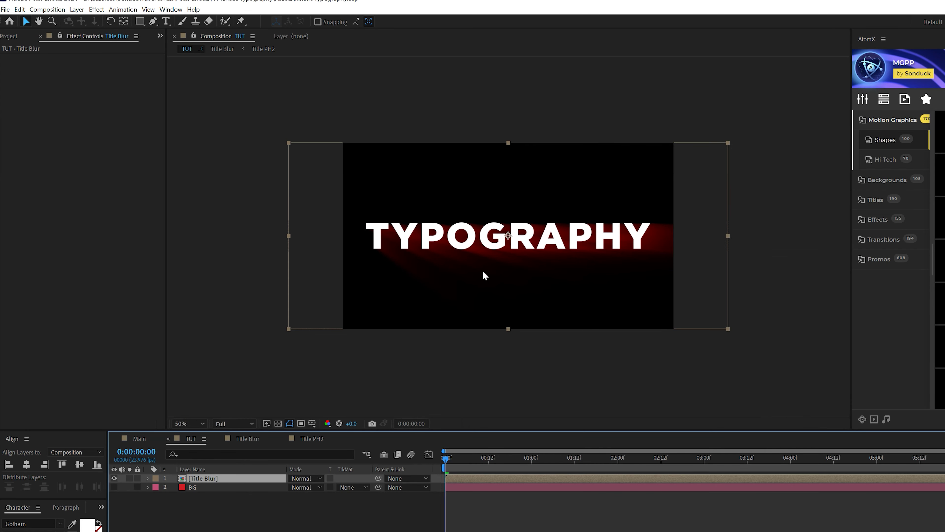
Replace the BG layer with a new red solid.
left_click(166, 488)
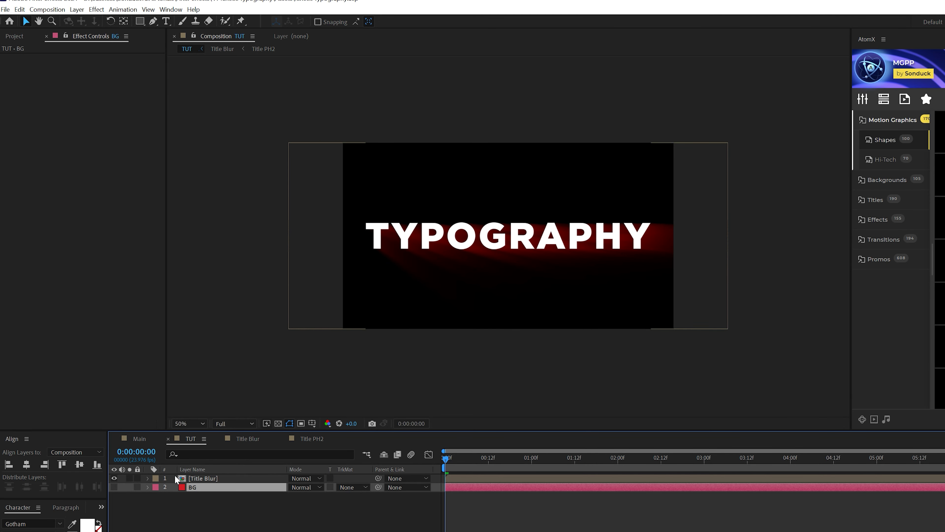
key("Delete")
left_click(77, 10)
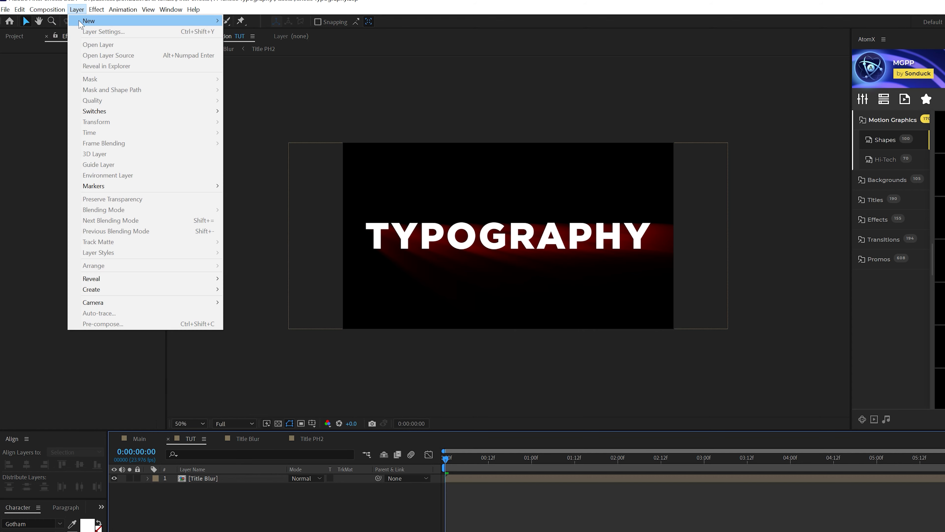
mouse_move(83, 23)
left_click(288, 30)
left_click(248, 339)
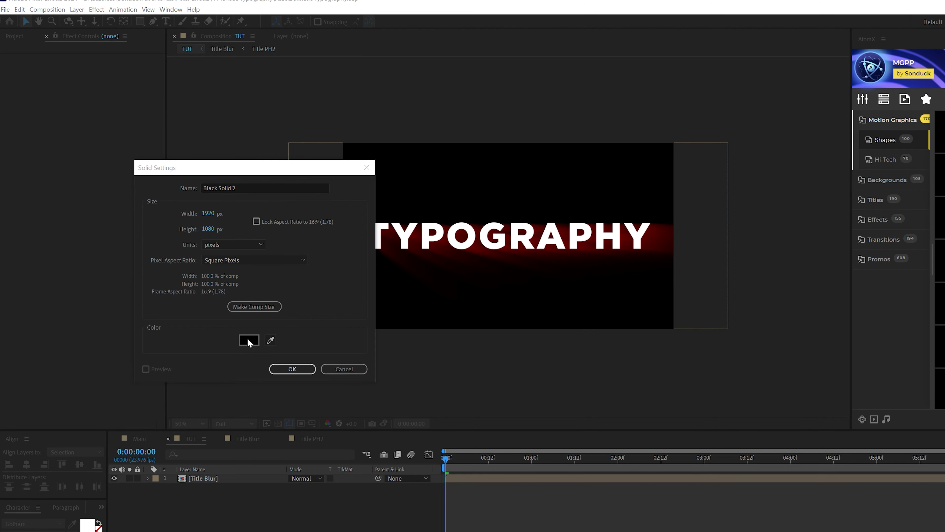
left_click_drag(188, 356, 183, 301)
left_click(296, 318)
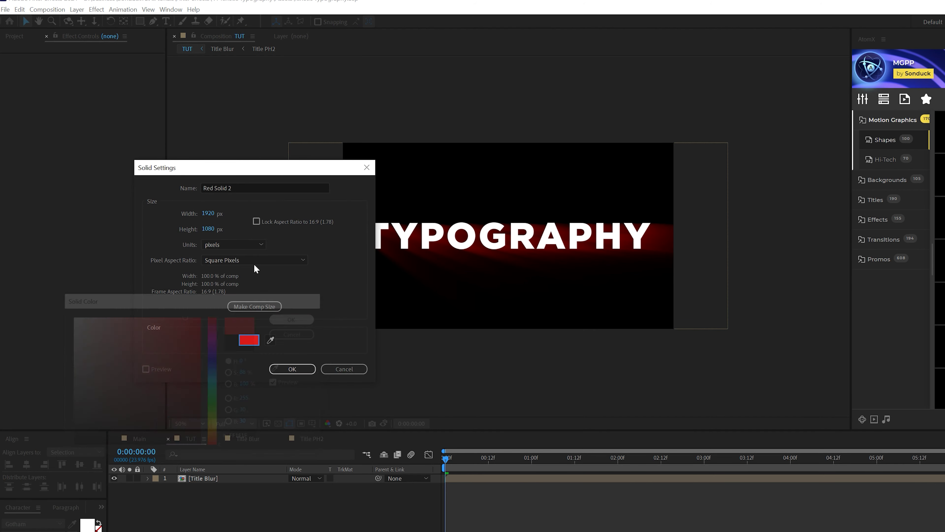
key("Return")
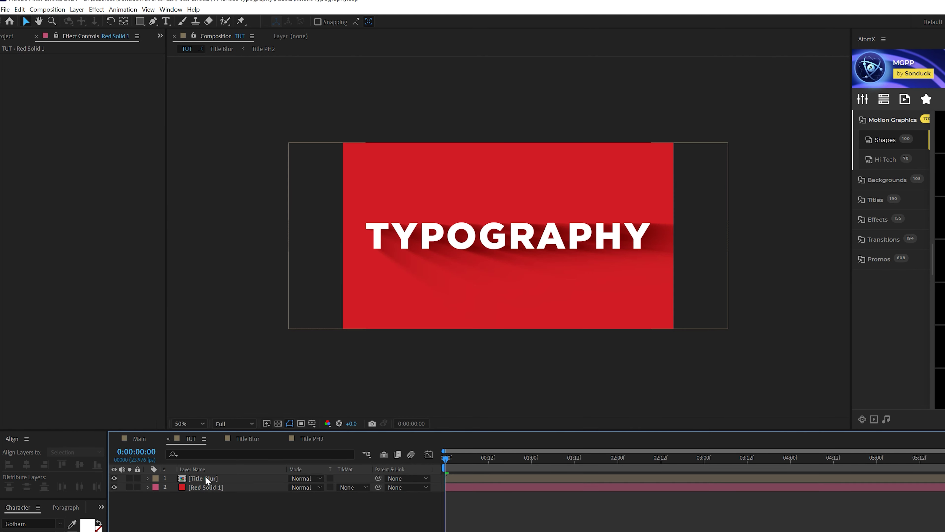
Set Title Blur to Multiply, move it lower in the frame, and duplicate it.
left_click(203, 478)
left_click(301, 478)
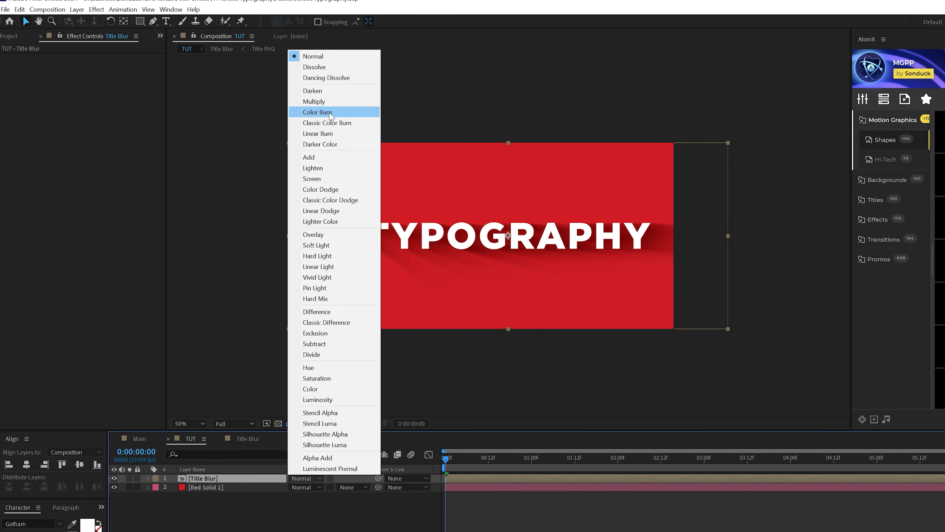
left_click(314, 101)
key("slash")
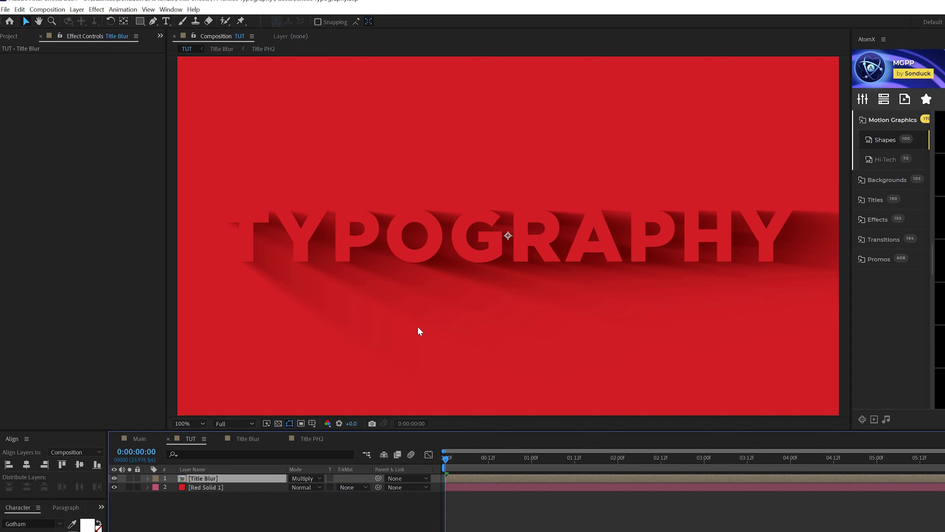
key("comma")
left_click_drag(502, 236, 506, 180)
key("ctrl+d")
key("ctrl+d")
key("ctrl+d")
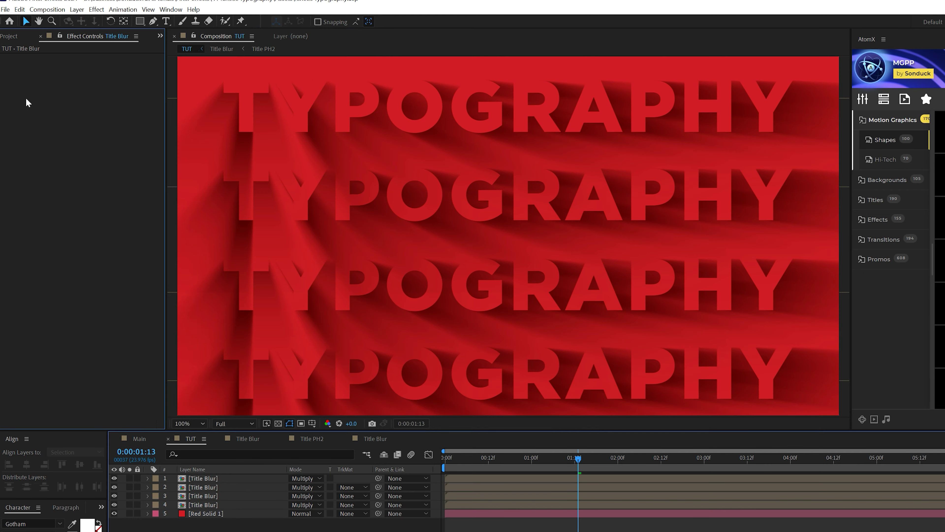
Add an adjustment layer with a 16% Noise effect and colour noise turned off.
left_click(77, 10)
mouse_move(82, 23)
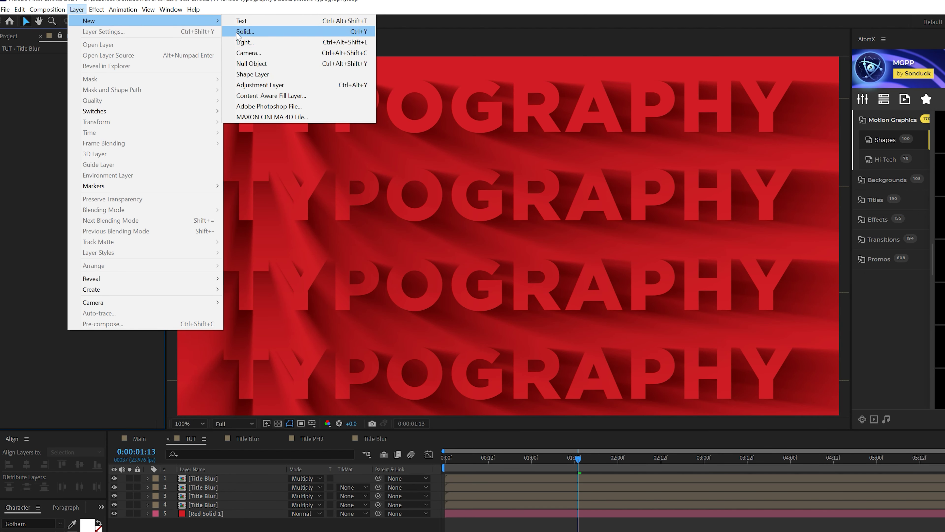
left_click(246, 84)
left_click(96, 10)
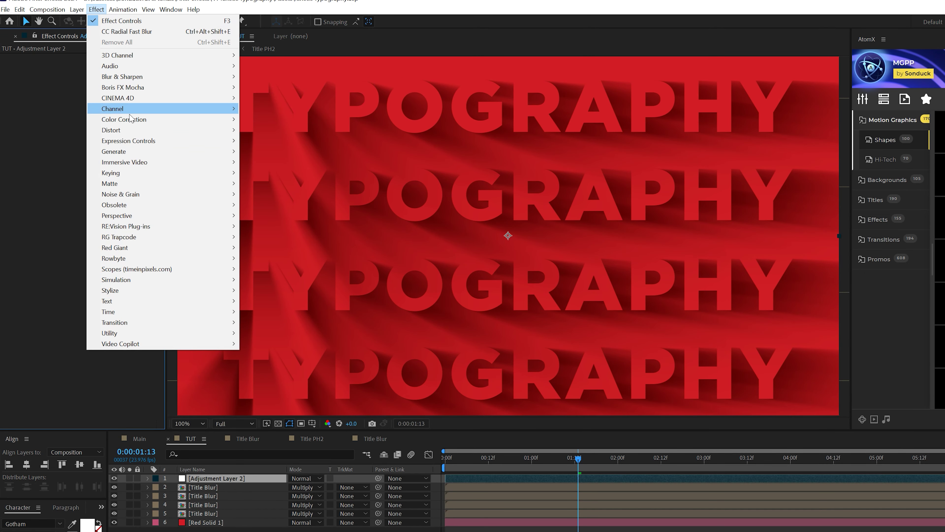
mouse_move(234, 200)
left_click(260, 258)
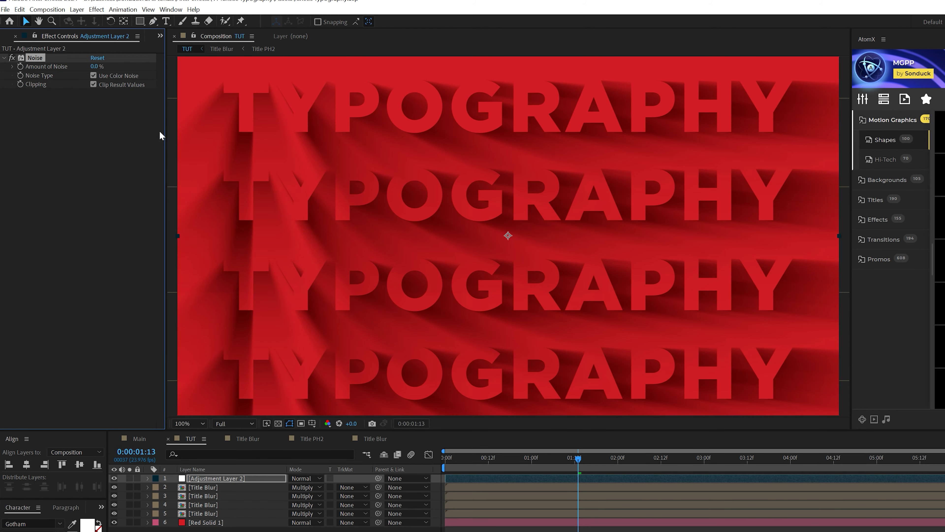
key("Return")
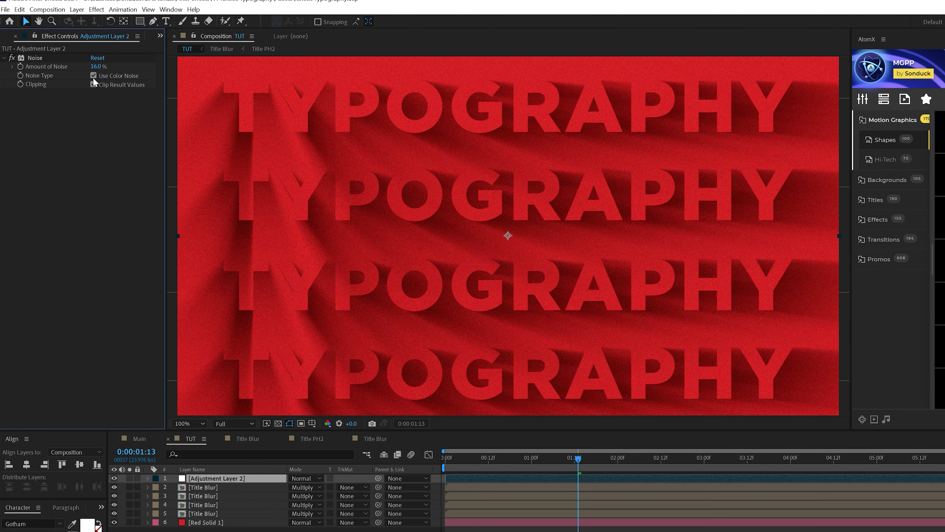
left_click(93, 75)
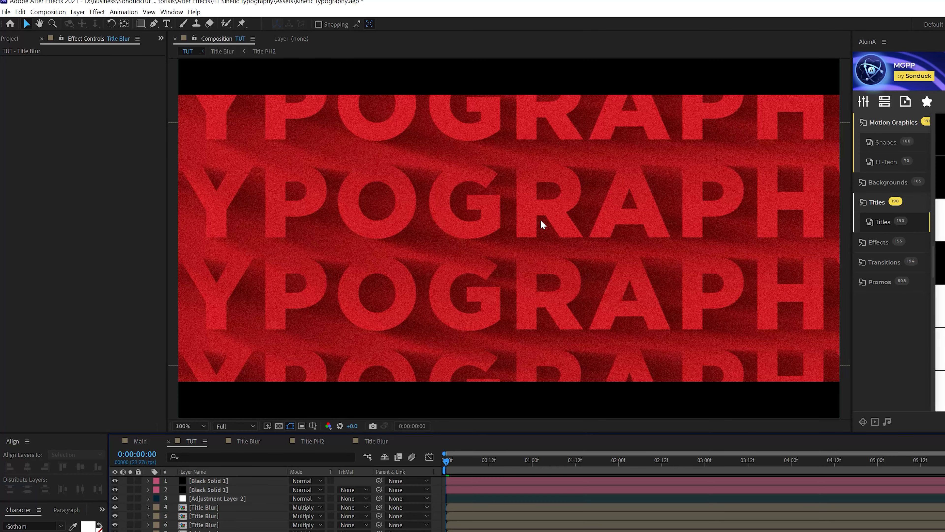
Check the Title Blur layers' 141% scale, then open the Title Blur precomposition.
left_click(204, 530)
left_click(204, 498, "shift")
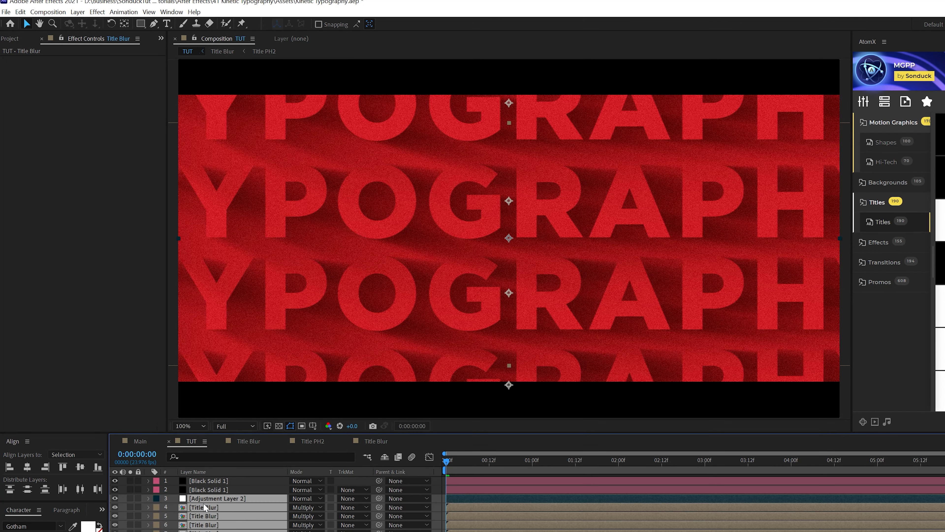
left_click(204, 499, "ctrl")
key("s")
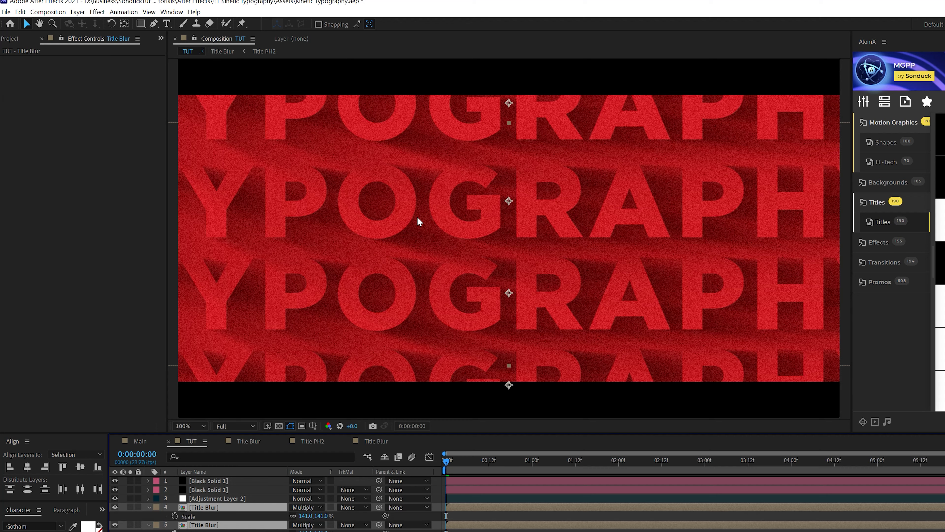
key("s")
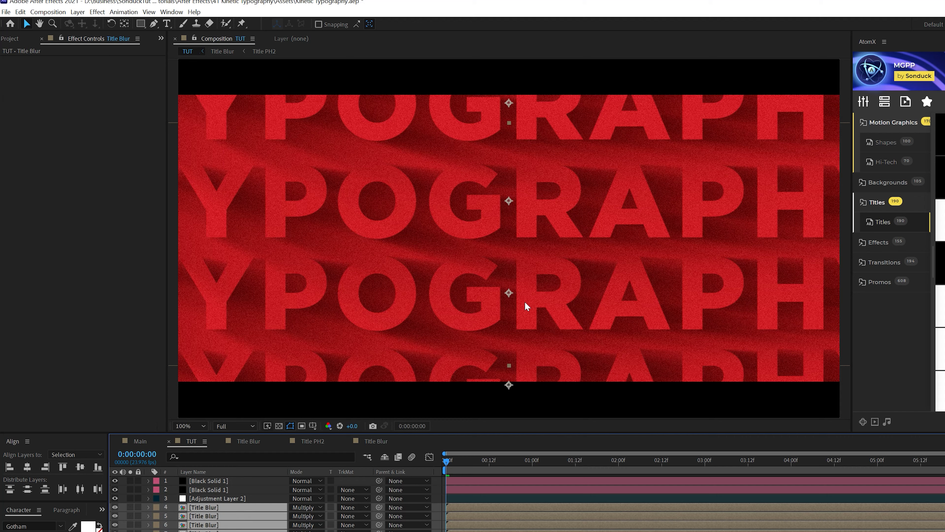
left_click(206, 489)
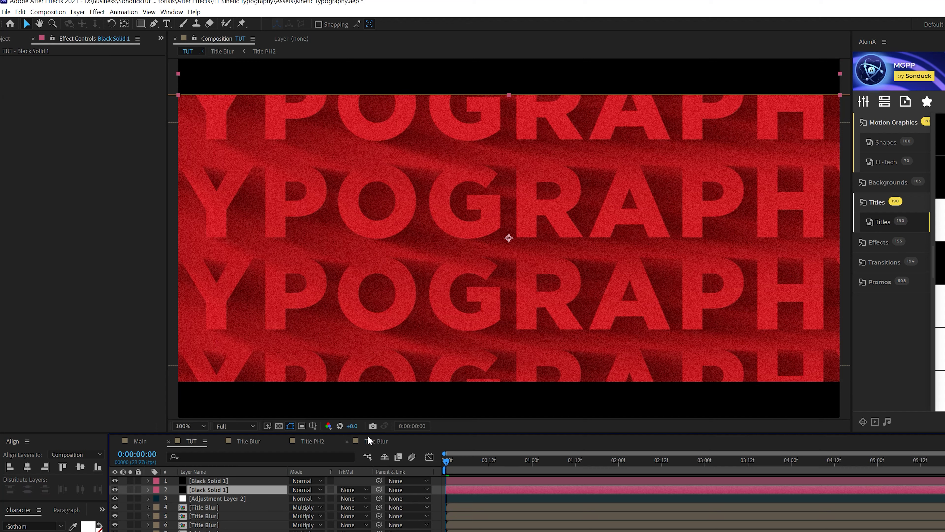
double_click(199, 507)
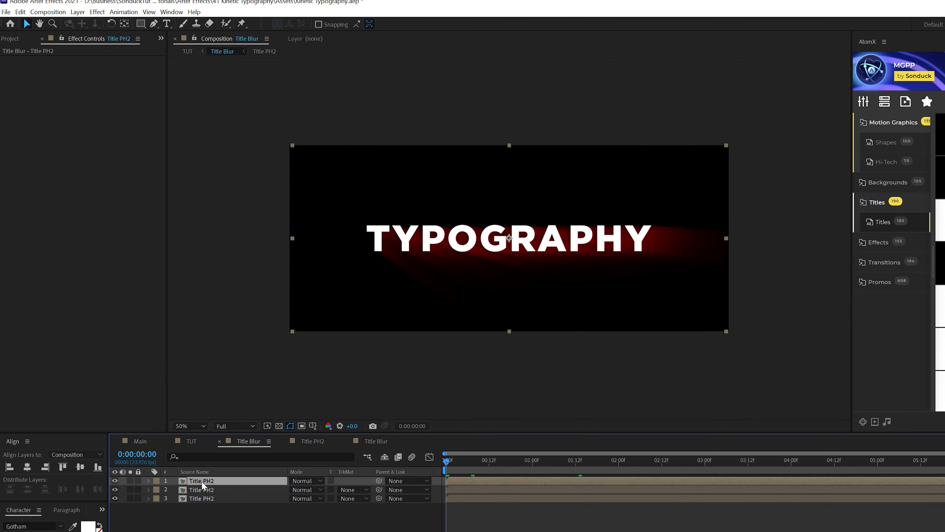
In Title PH2, give the TYPOGRAPHY text a Scale animator set to 0%.
double_click(201, 481)
left_click(203, 482)
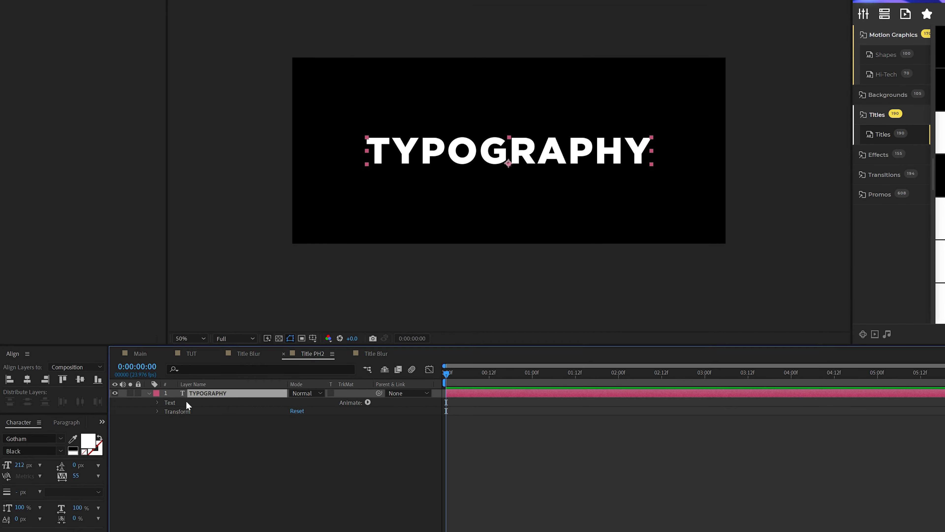
left_click(368, 402)
left_click(389, 440)
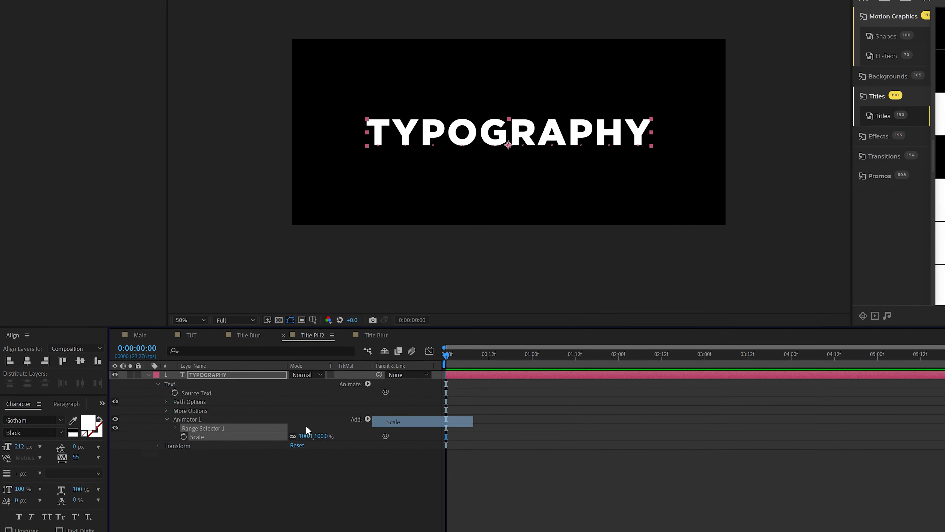
left_click(305, 436)
type("0")
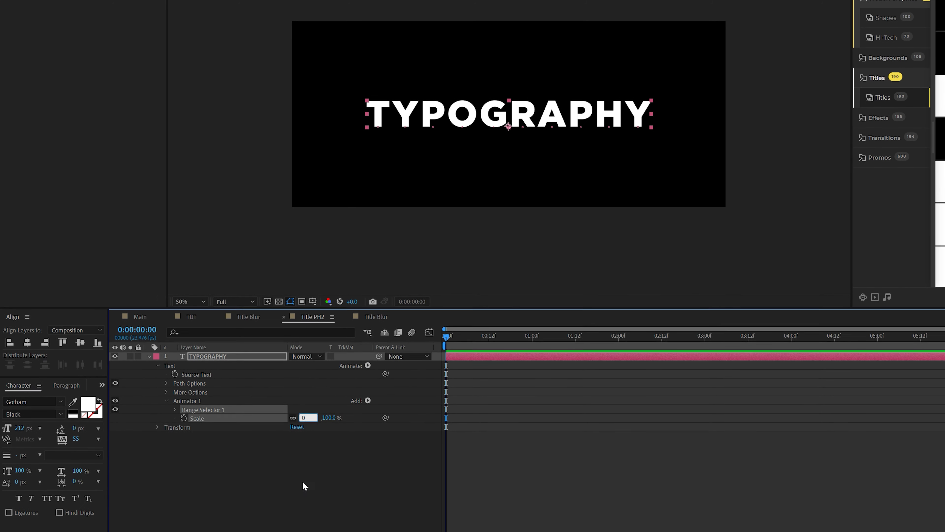
left_click(303, 481)
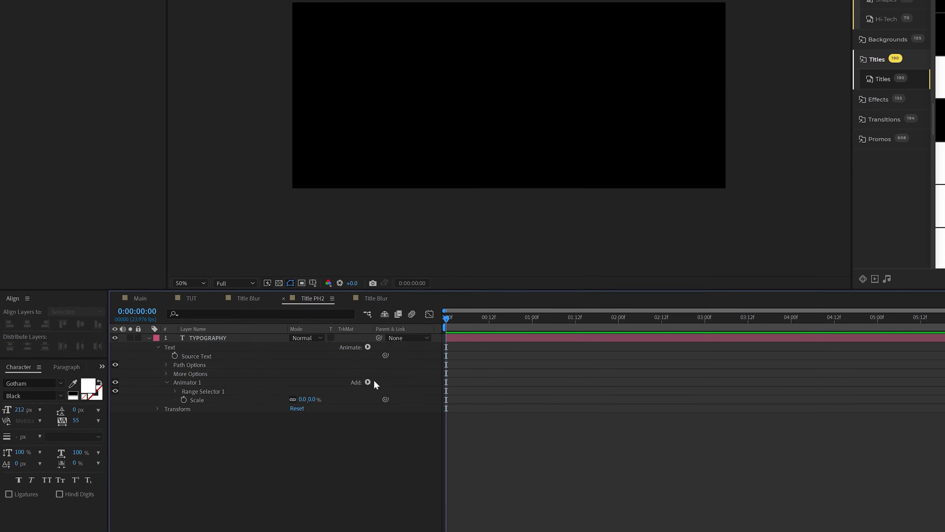
Add Tracking to Animator 1 and set Tracking Amount to -153.
left_click(368, 382)
mouse_move(391, 385)
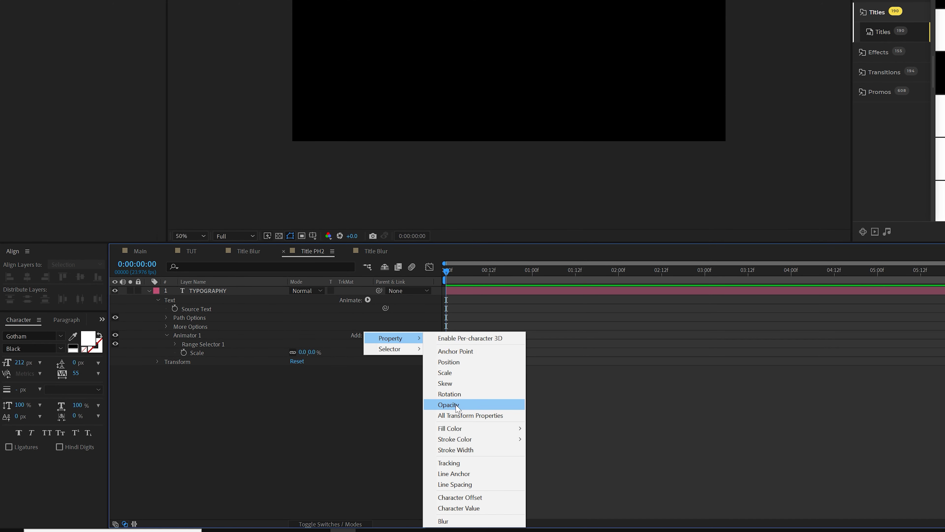
left_click(451, 463)
left_click_drag(296, 392, 230, 484)
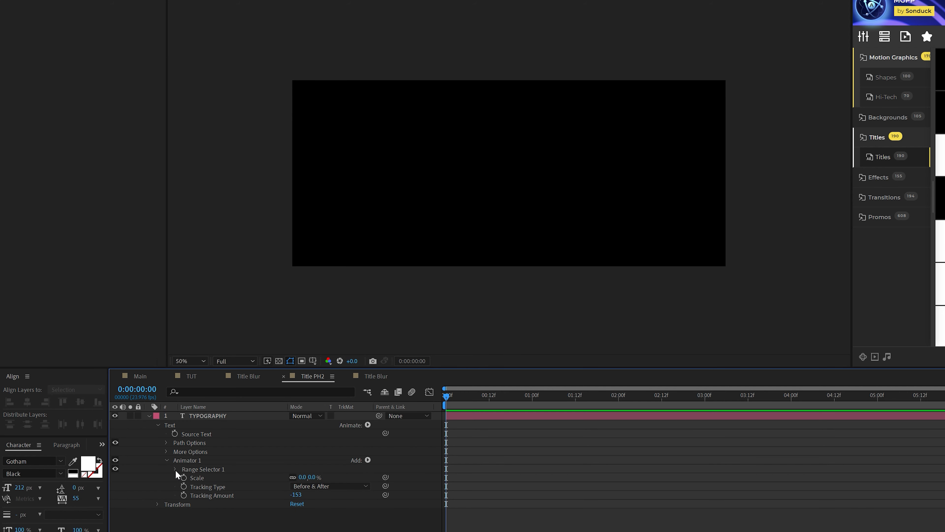
Keyframe Range Selector 1 Start from 0% at 0:00 to 100% at 2:00.
left_click(175, 469)
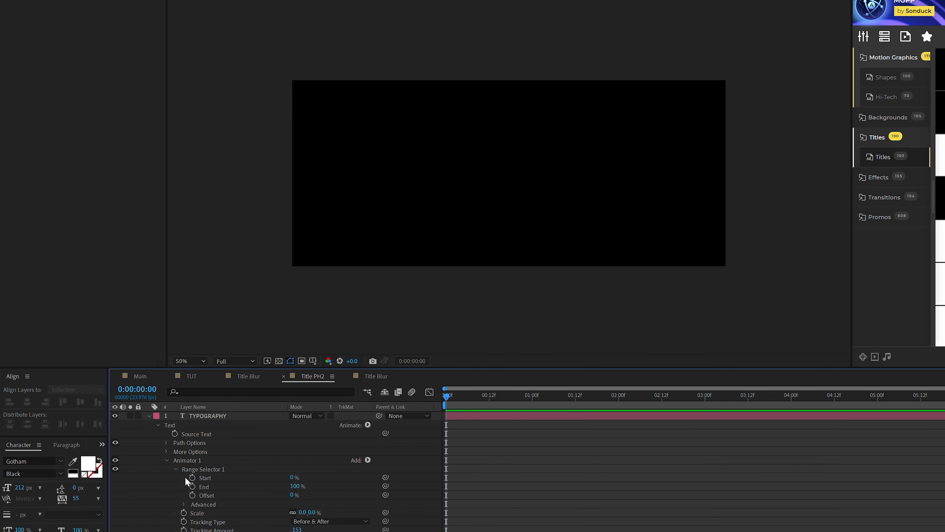
left_click(192, 477)
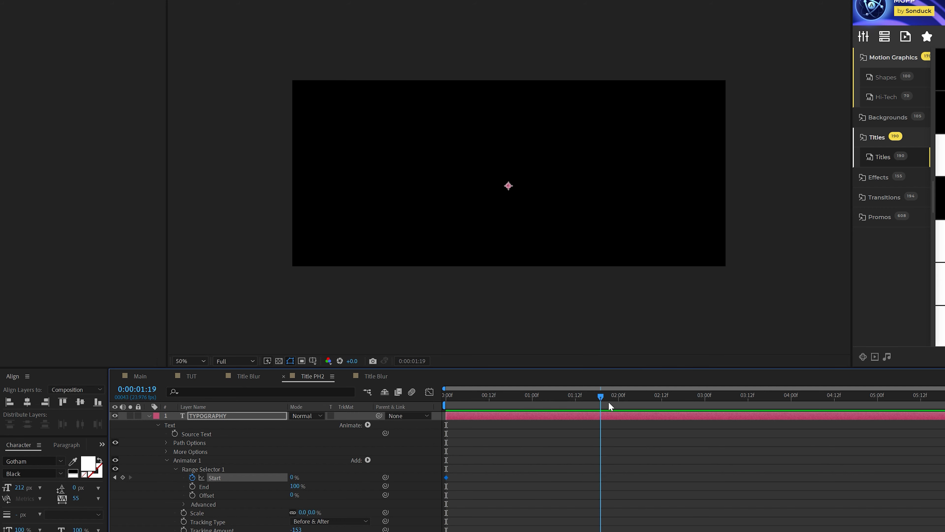
left_click_drag(292, 478, 374, 480)
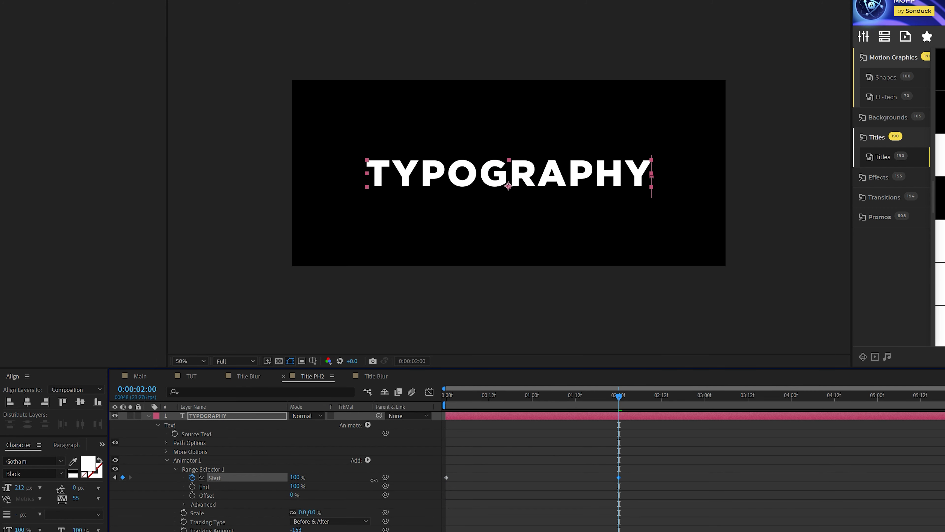
left_click(530, 479)
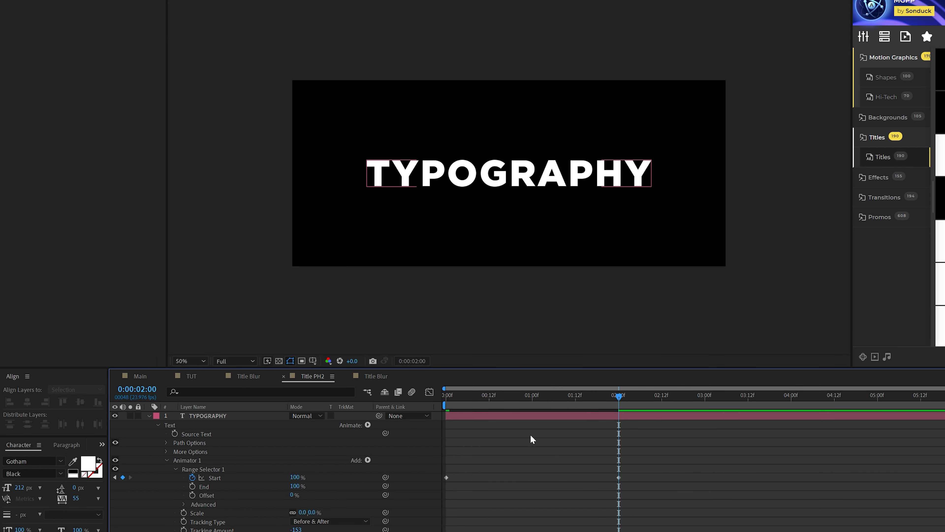
Preview the TYPOGRAPHY letters growing in one by one.
left_click_drag(579, 398, 458, 402)
key("space")
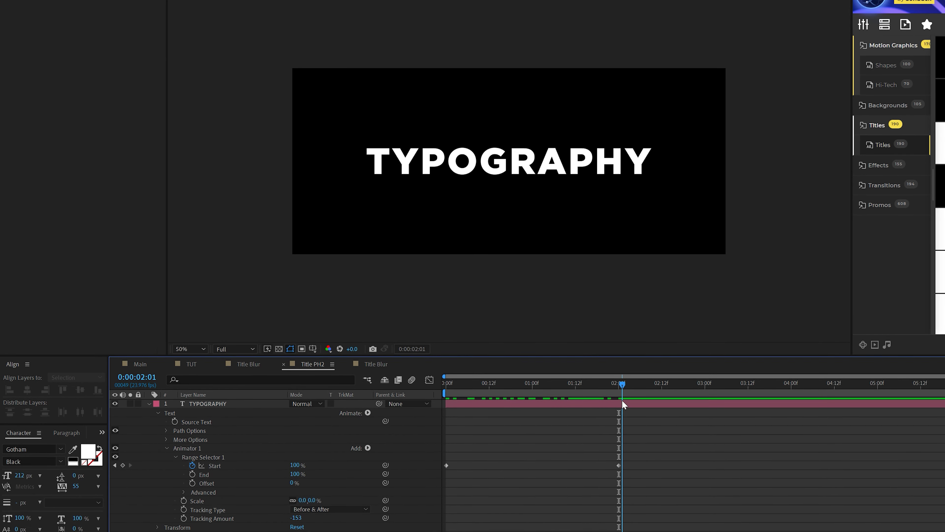
left_click(620, 356)
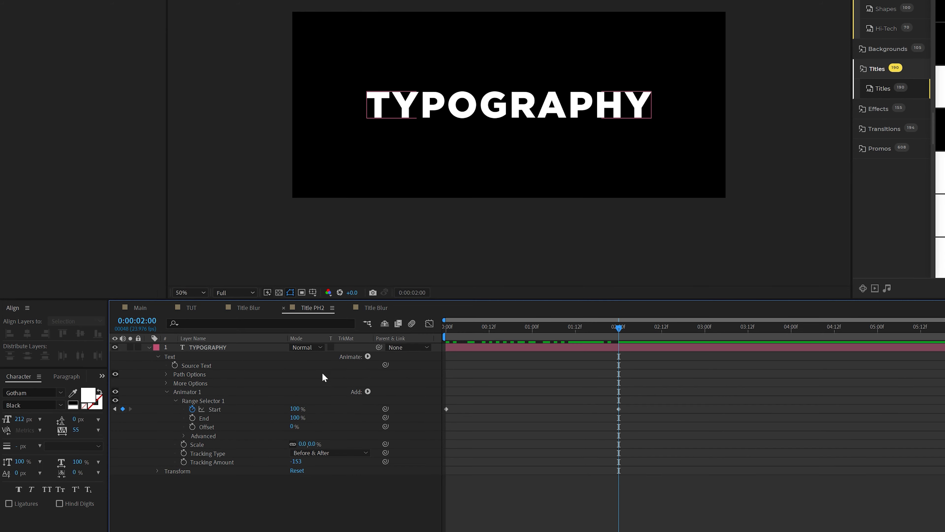
Add a Tracking animator keyframed from 0 at the start to 83 at the end.
left_click(368, 357)
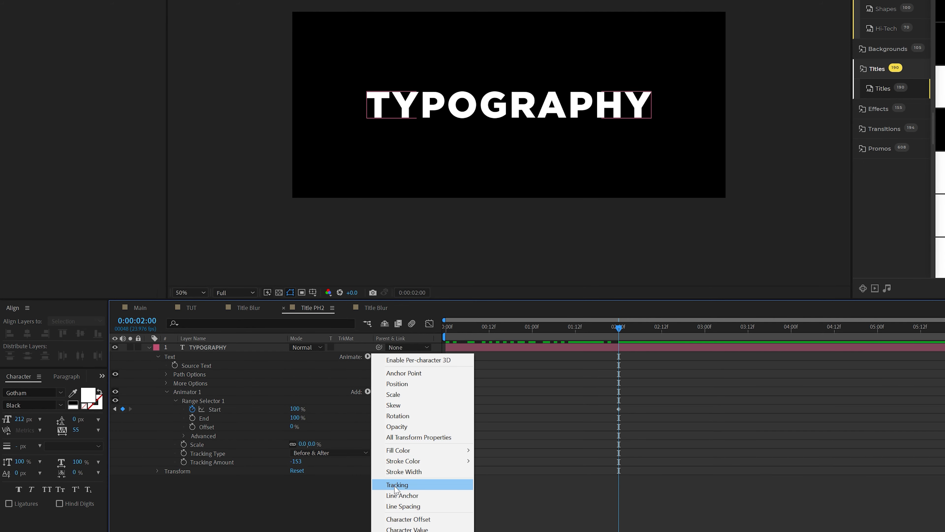
left_click(394, 484)
left_click(448, 328)
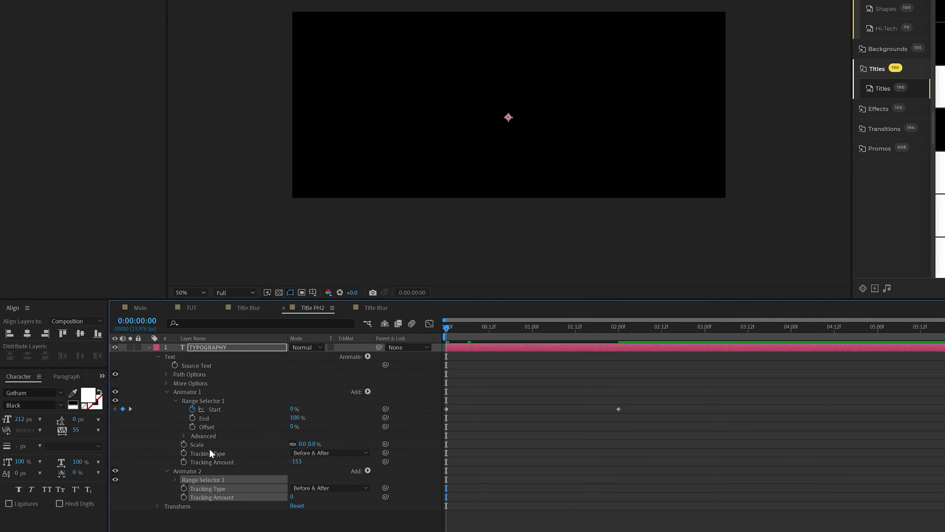
left_click(184, 497)
key("End")
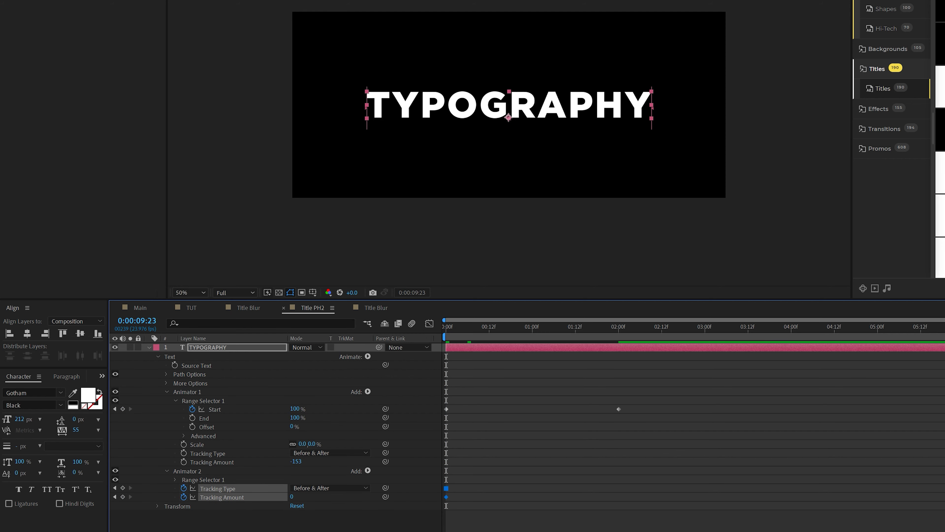
left_click_drag(295, 497, 332, 492)
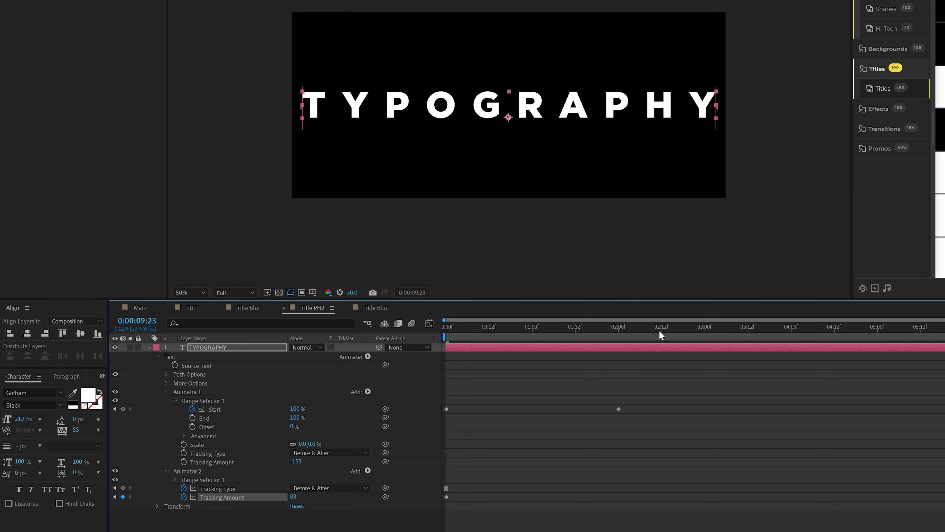
Scrub through time at full-size view to review the letters spreading apart.
left_click_drag(660, 335, 935, 354)
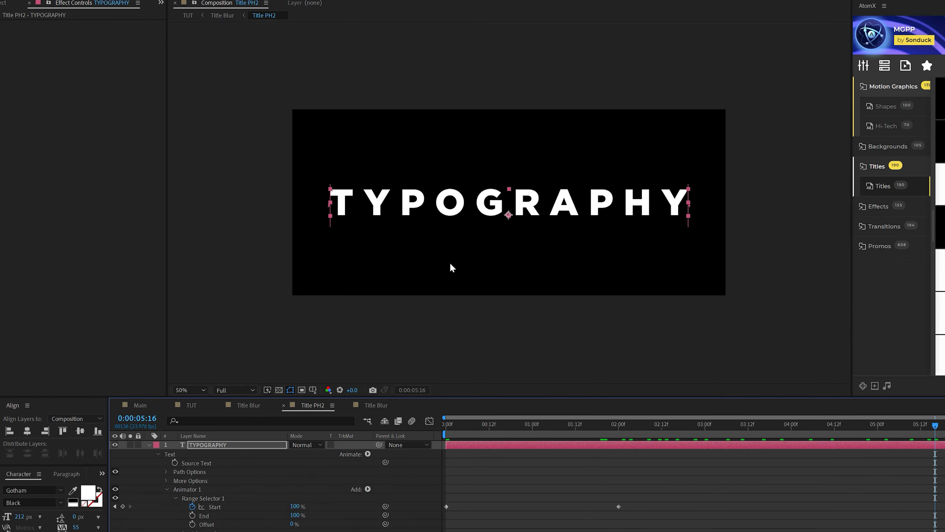
key("slash")
left_click(204, 410)
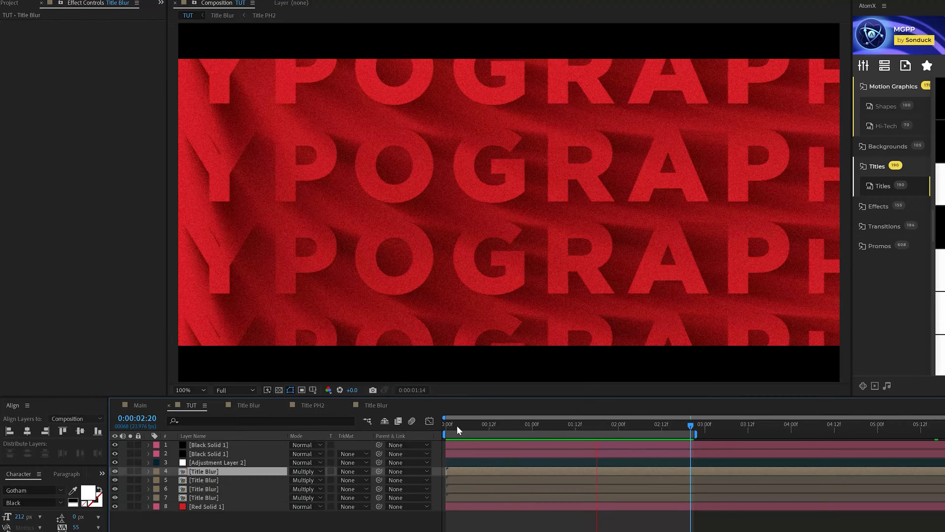
Keyframe Position on the four Title Blur rows and slide the top row left at the end.
left_click_drag(459, 424, 409, 428)
left_click(201, 495)
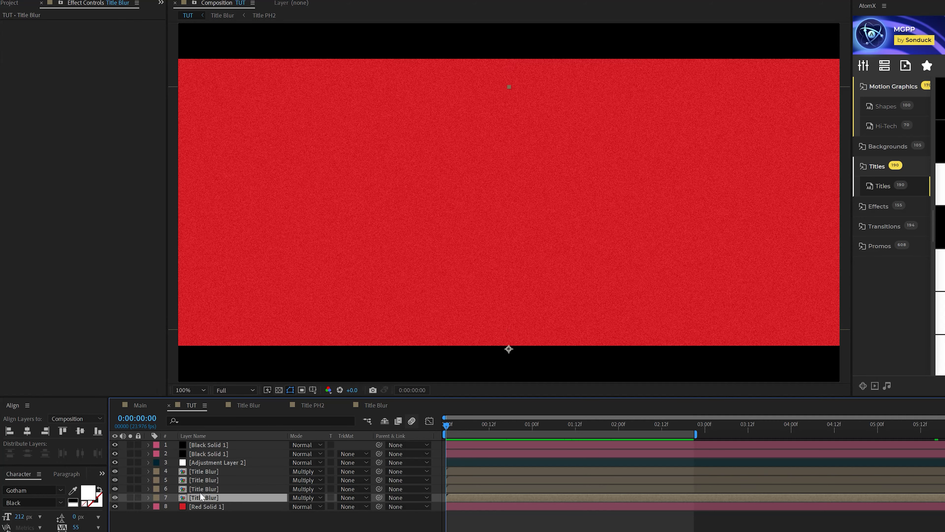
left_click(204, 472, "shift")
key("p")
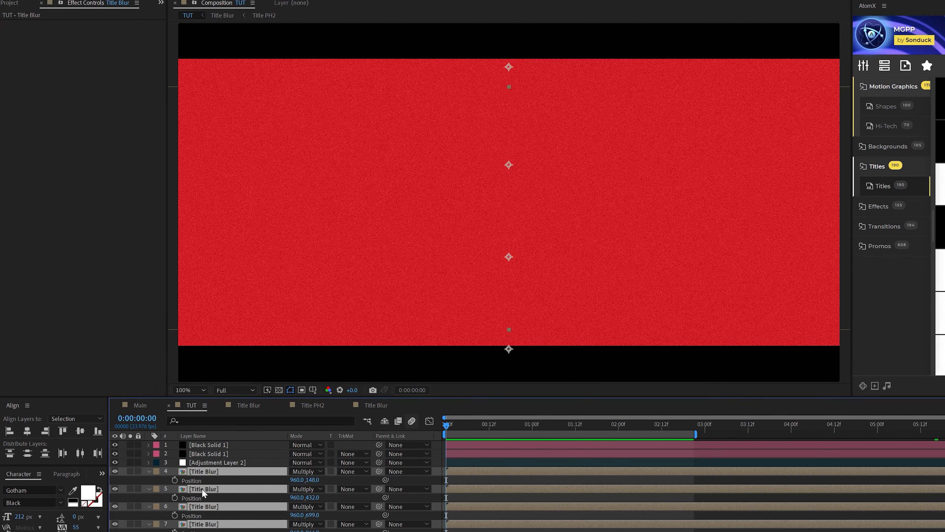
left_click(175, 480)
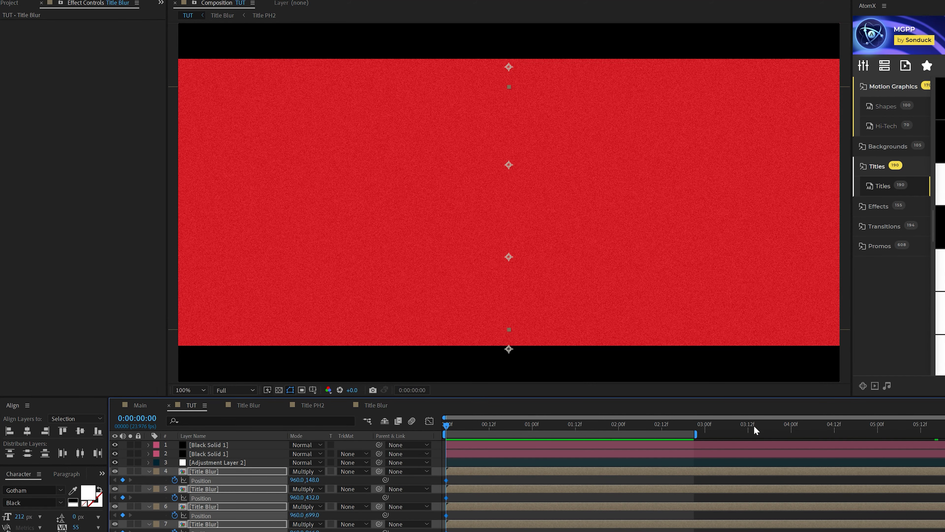
key("End")
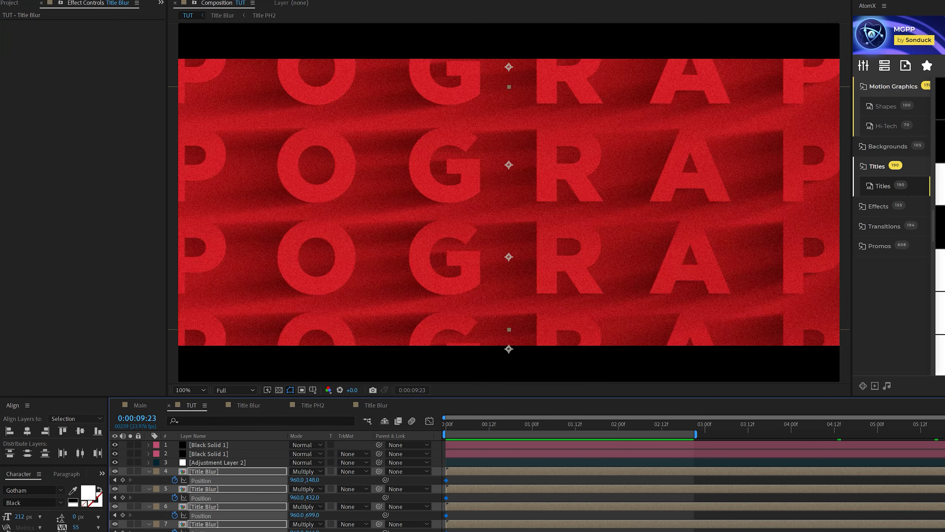
left_click(260, 471)
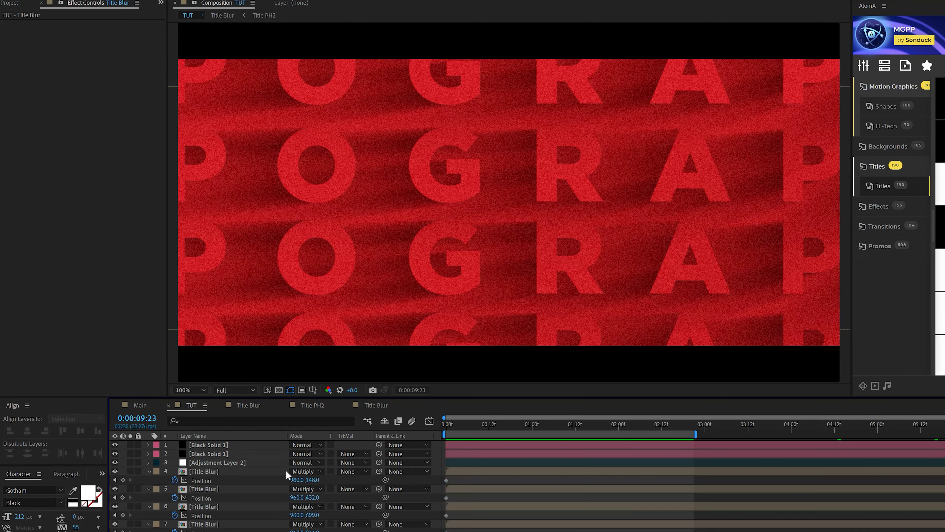
left_click(286, 480)
left_click_drag(509, 67, 391, 67)
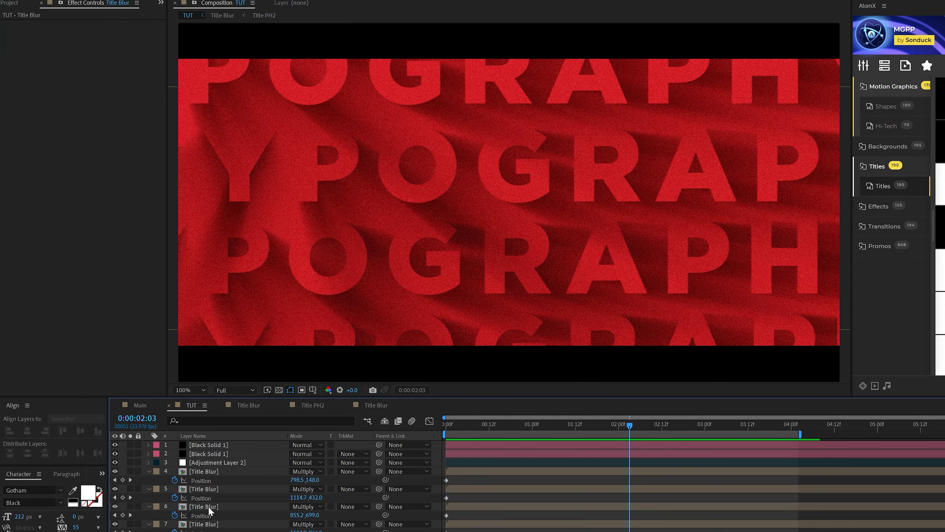
Stagger the start times of the upper Title Blur rows so they cascade in.
left_click(209, 506)
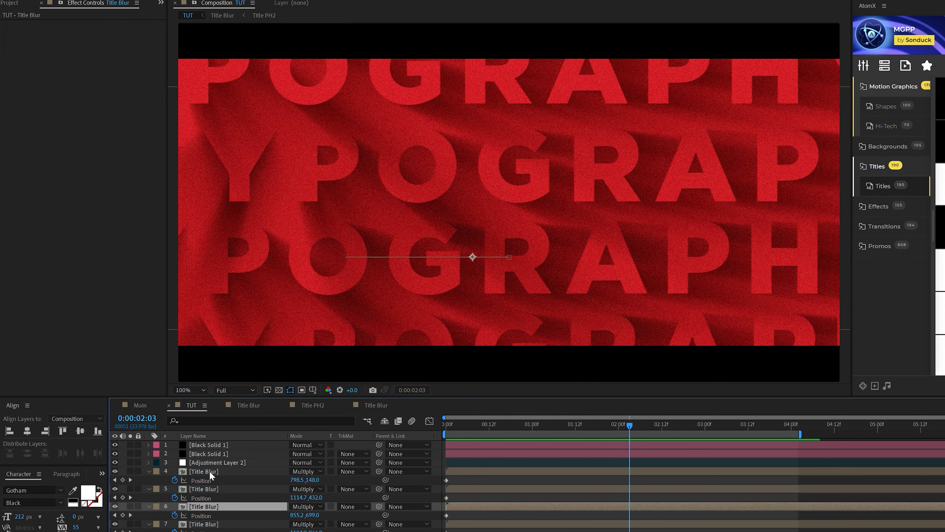
left_click(210, 471, "shift")
left_click_drag(450, 471, 650, 469)
left_click(520, 509, "ctrl")
left_click(599, 469)
key("space")
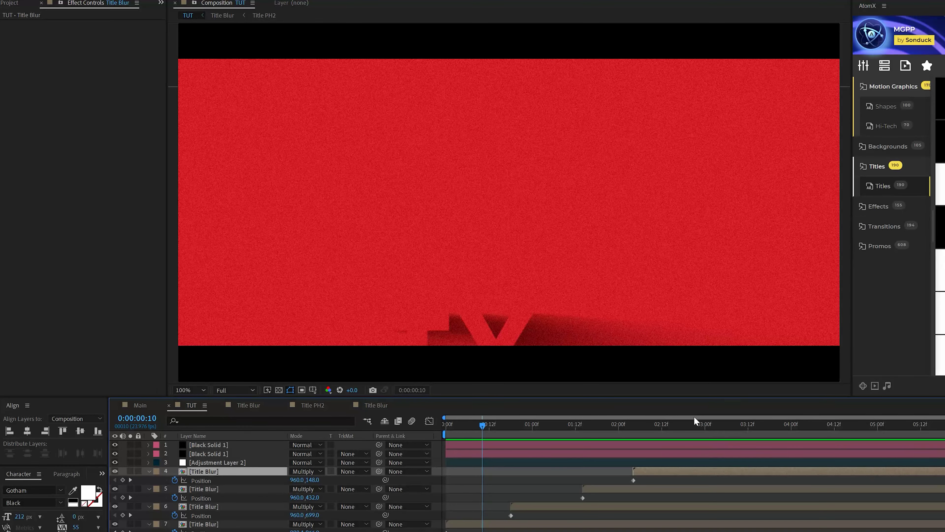
At 4:03, duplicate the top row, remove its Position animation and scale it to 58%.
left_click_drag(703, 423, 802, 423)
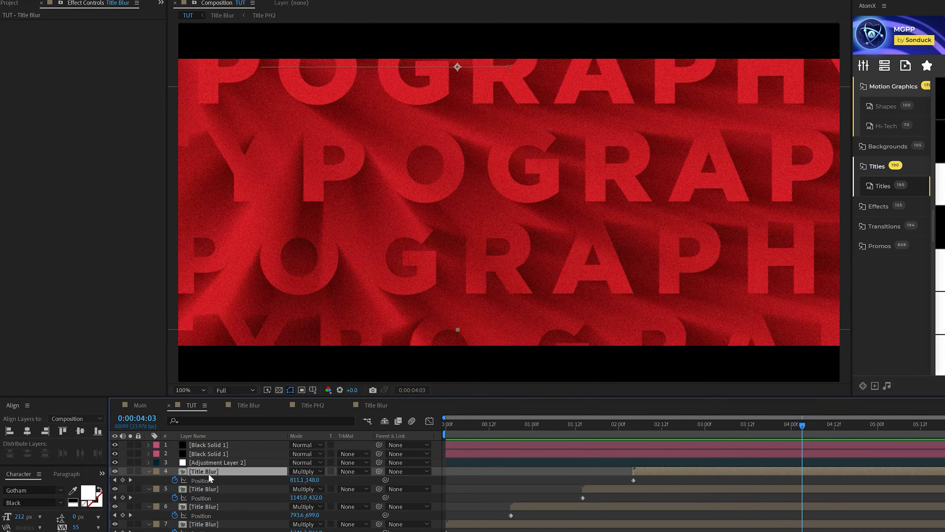
key("u")
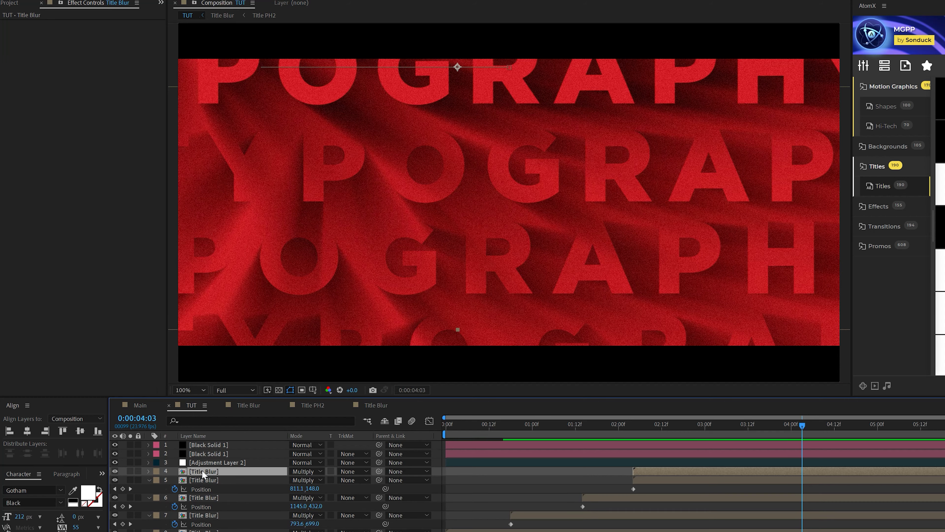
key("u")
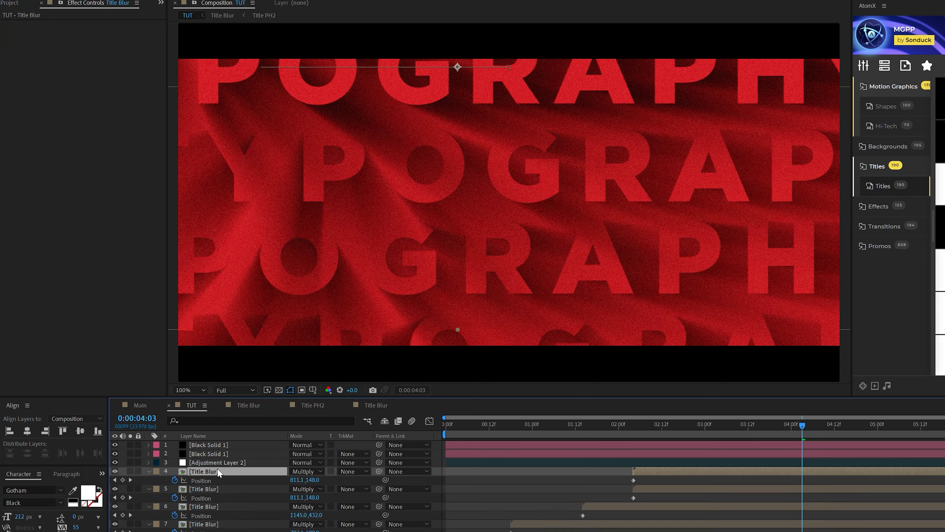
left_click(174, 480)
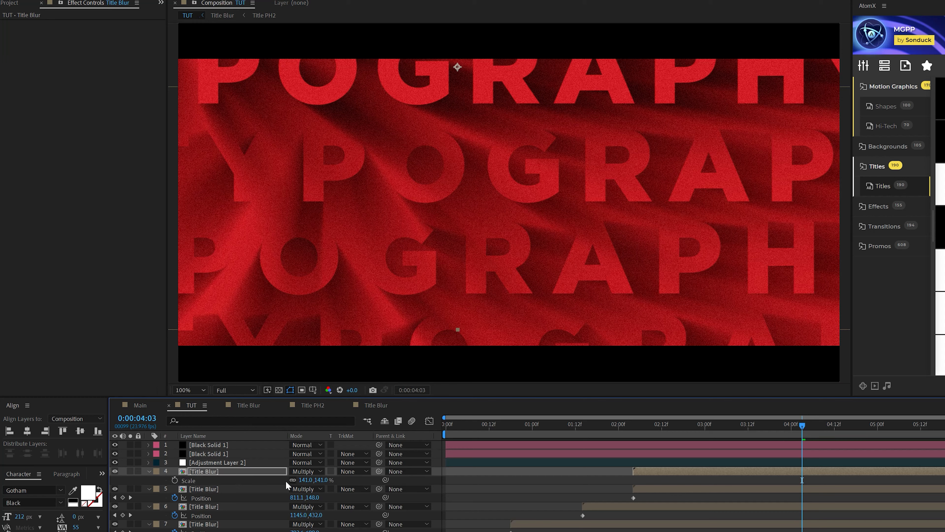
left_click_drag(288, 480, 257, 478)
Set the copy to Normal blending, centre it in the frame and preview.
left_click(297, 472)
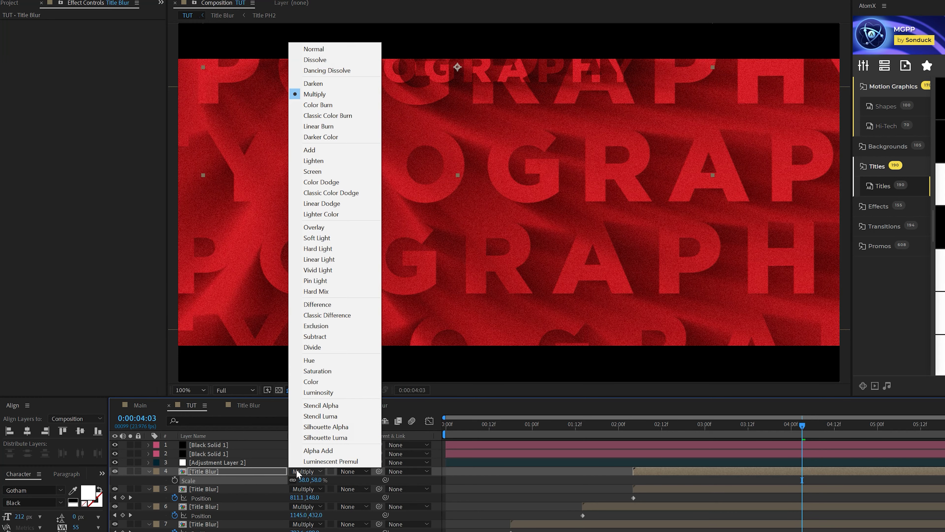
left_click(313, 49)
left_click_drag(460, 68, 518, 184)
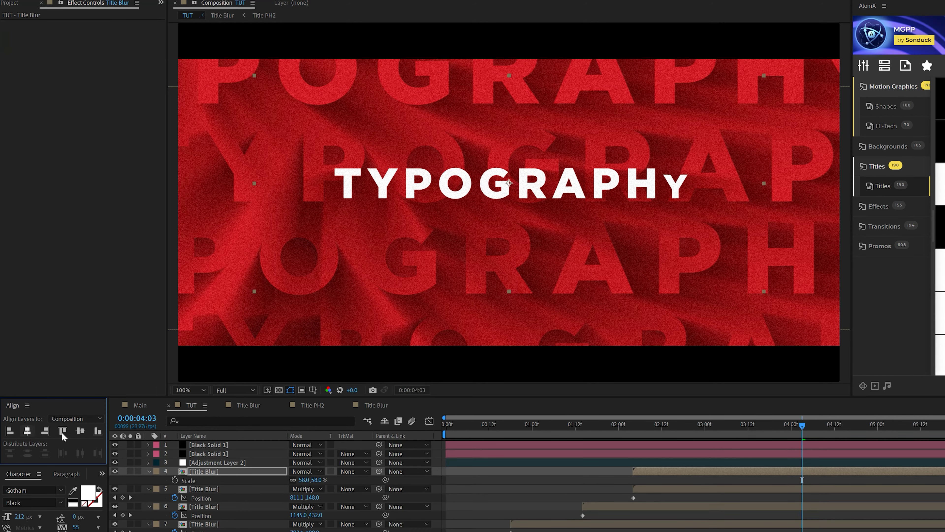
key("space")
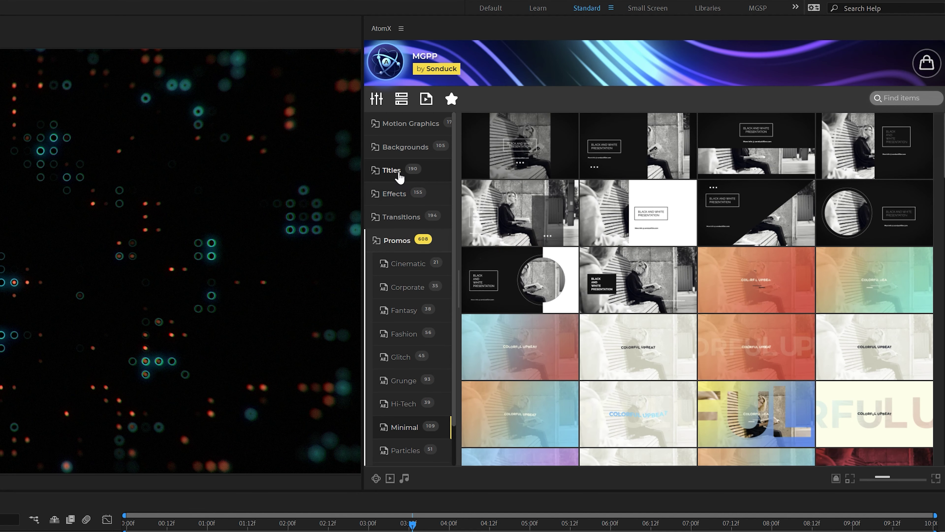
Apply the AtomX Title 61 template from the Titles category to the Main comp.
left_click(393, 171)
scroll(614, 295, "down", 5)
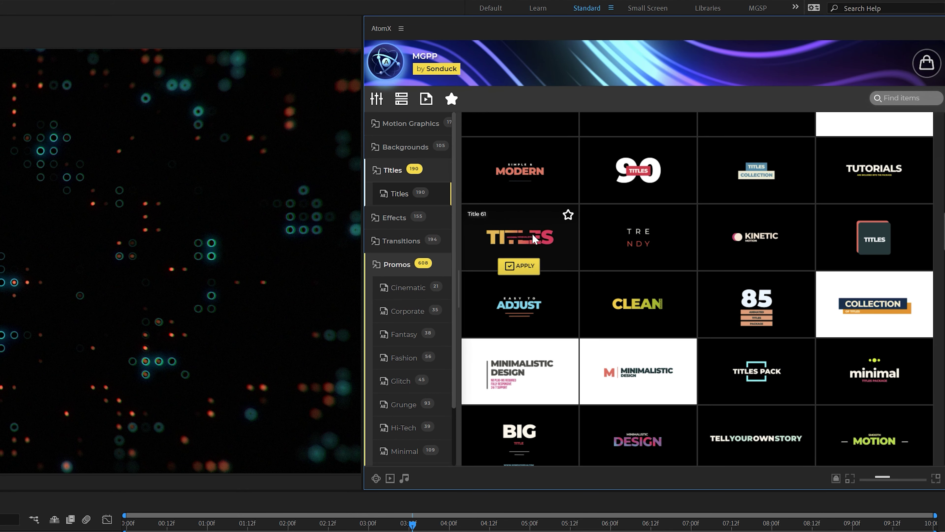
left_click(514, 266)
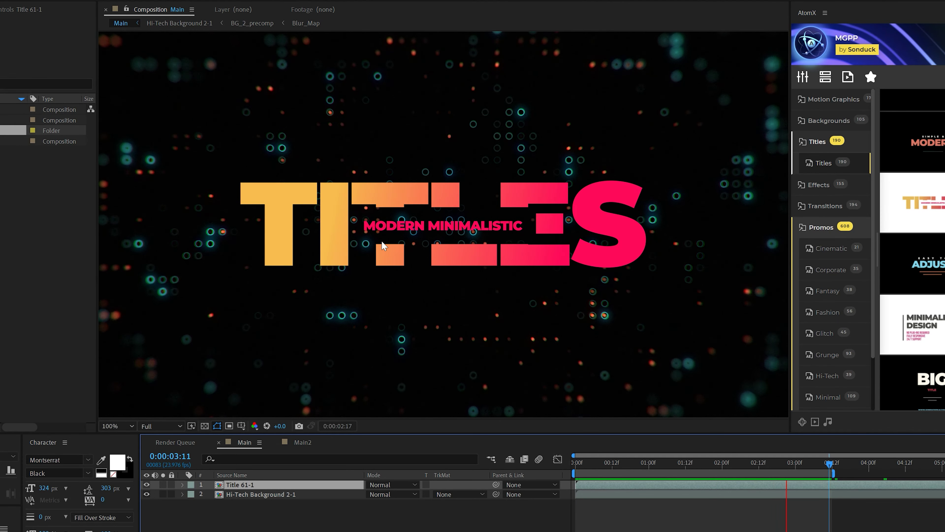
Deepen Title 61-1's Text Color 3 to blue, then browse AtomX Hi-Tech and Particles templates.
double_click(238, 487)
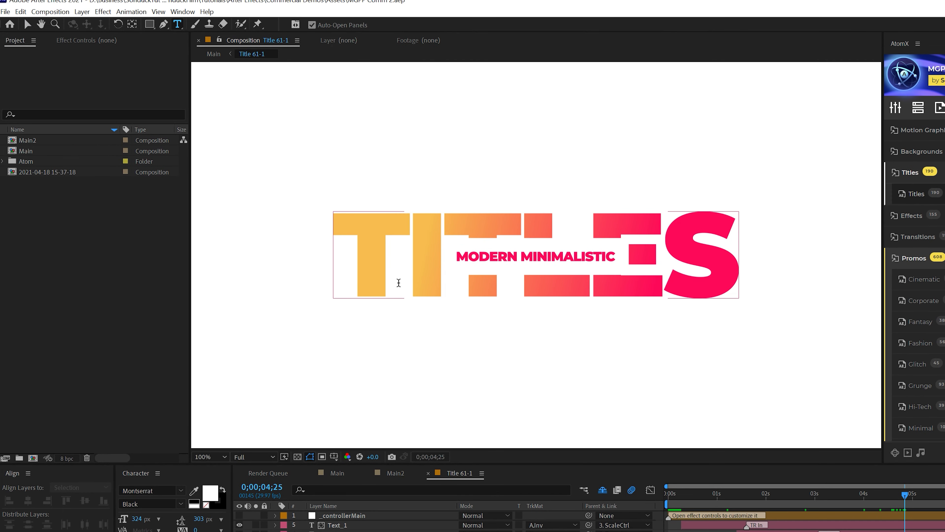
left_click(303, 243)
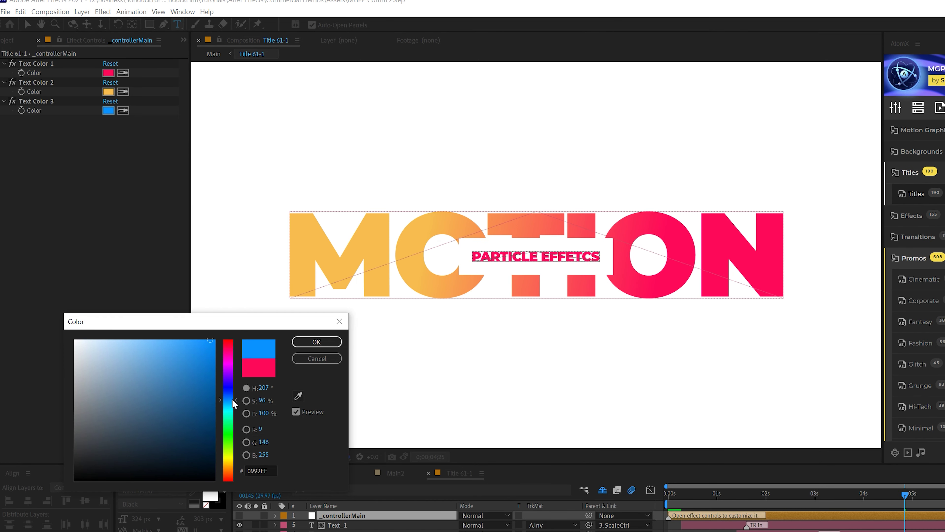
left_click_drag(232, 399, 232, 390)
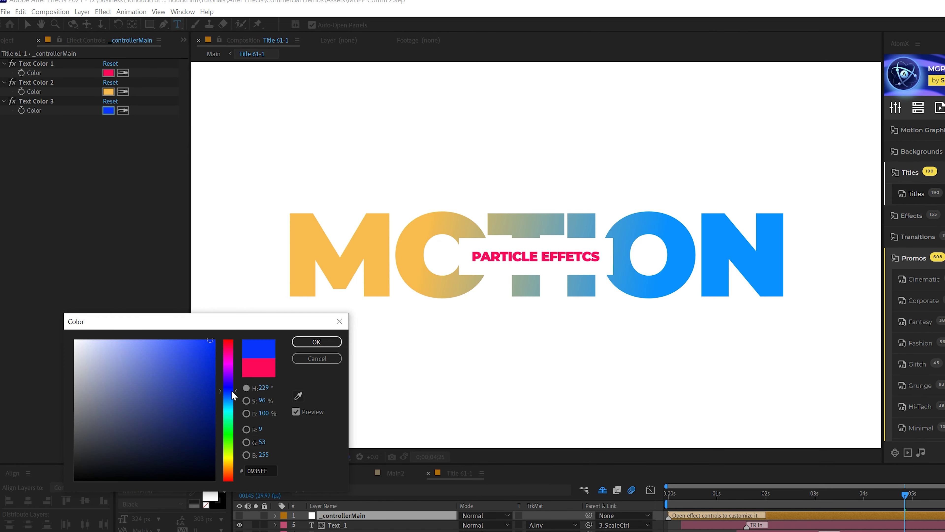
left_click(317, 341)
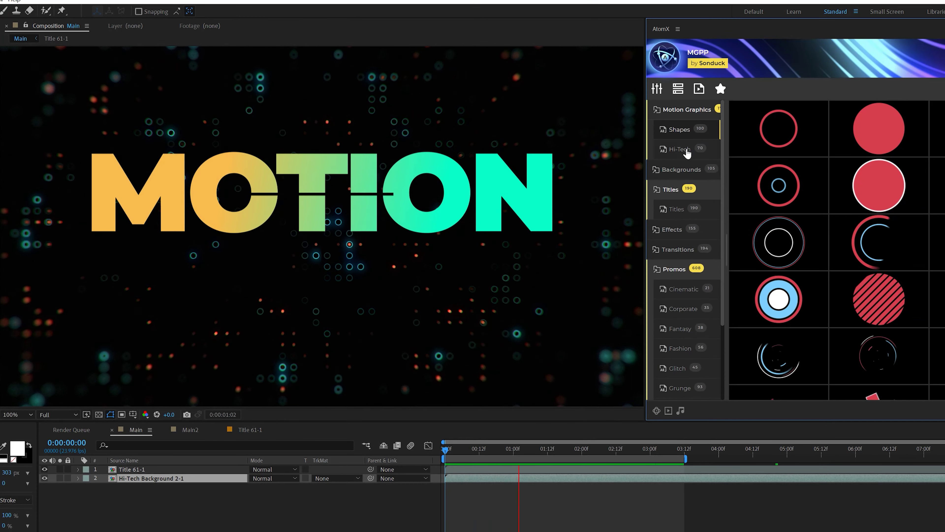
left_click(919, 172)
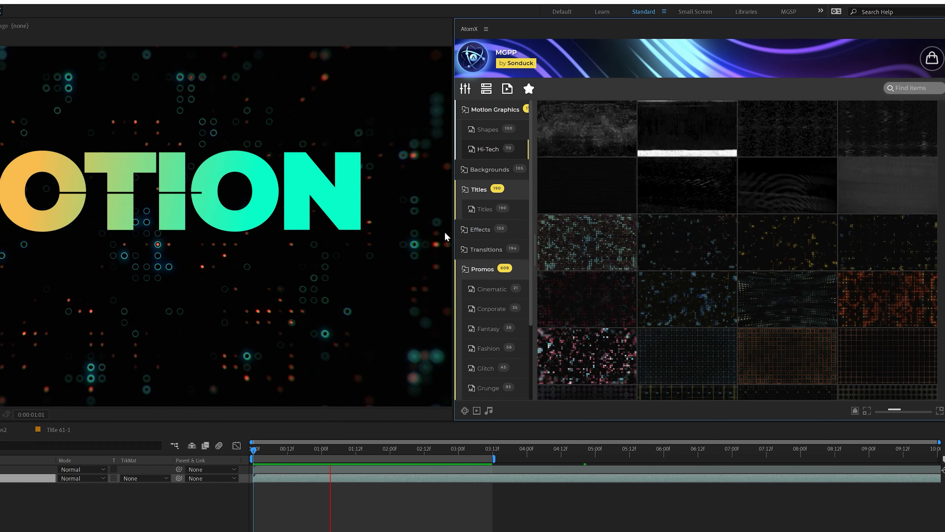
left_click(480, 229)
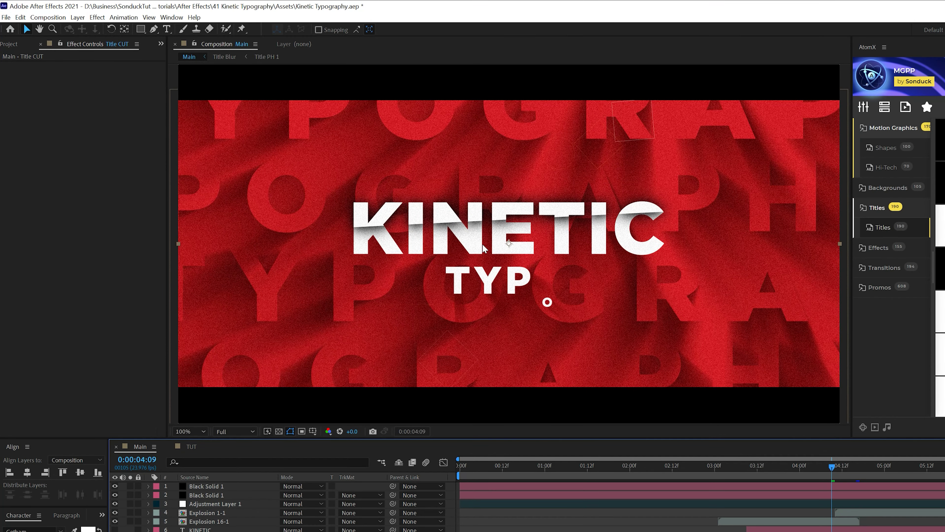
Pre-compose the KINETIC text layer in TUT into a new comp named Cut Ph.
left_click(195, 448)
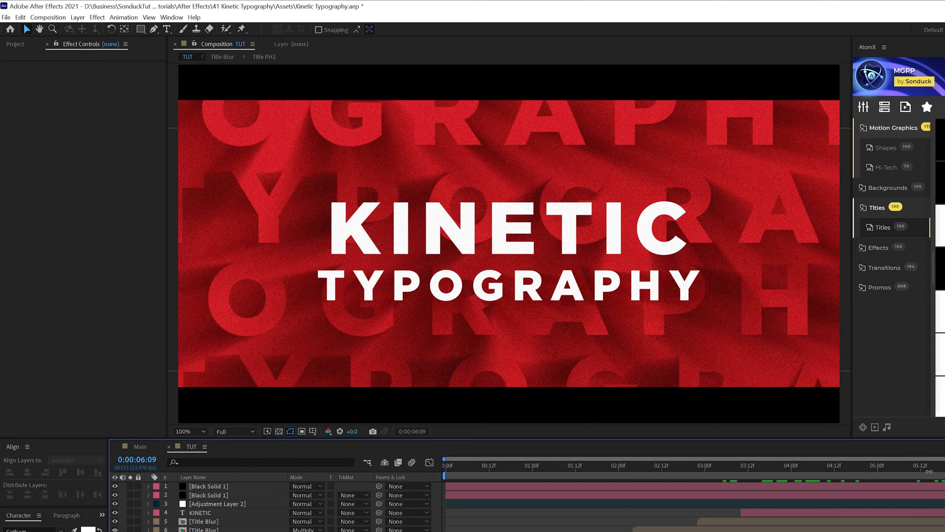
left_click_drag(929, 469, 942, 484)
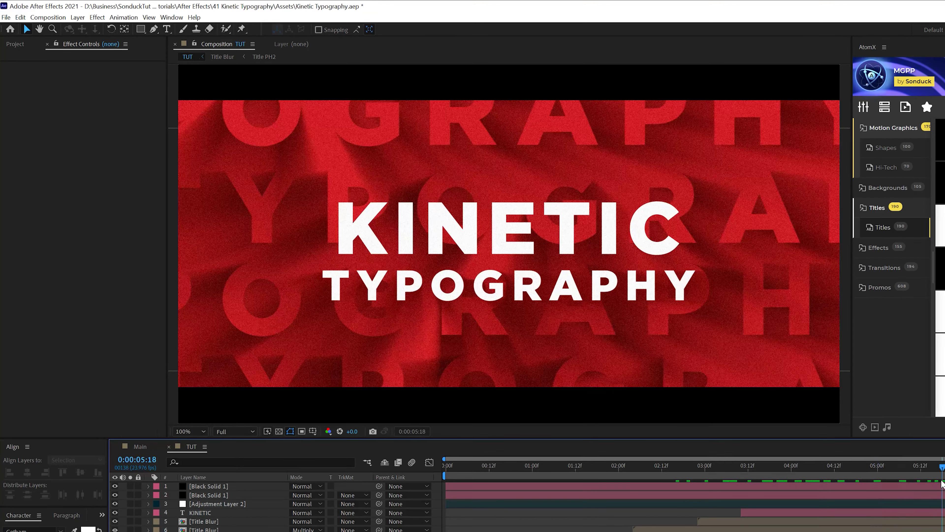
left_click(210, 511)
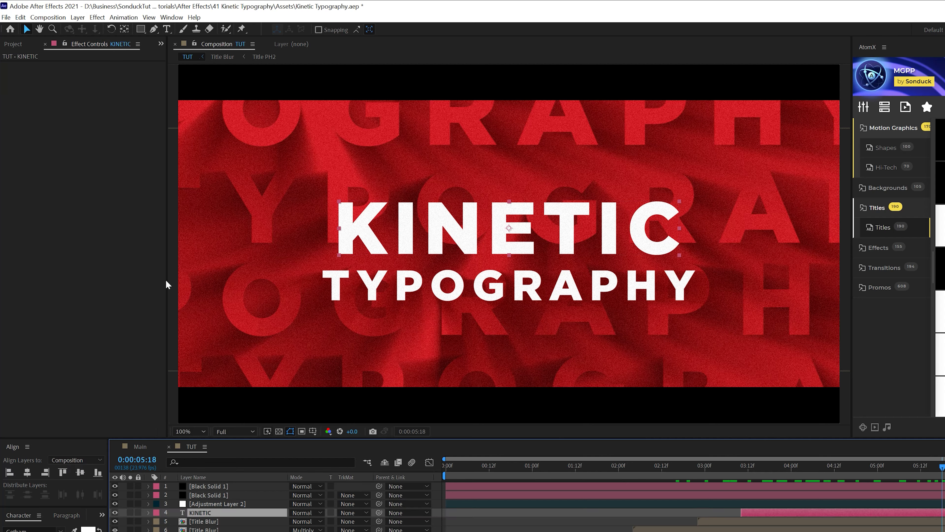
left_click(77, 18)
left_click(108, 332)
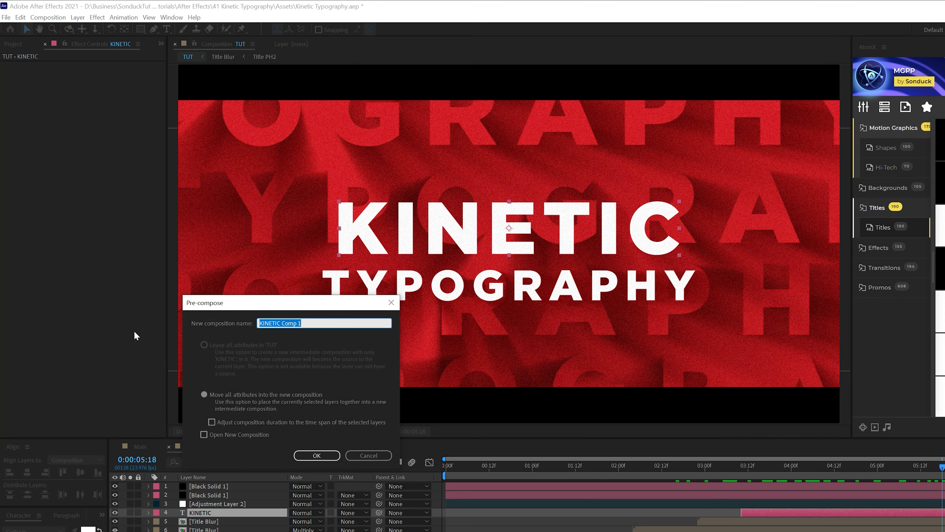
type("Cut Ph")
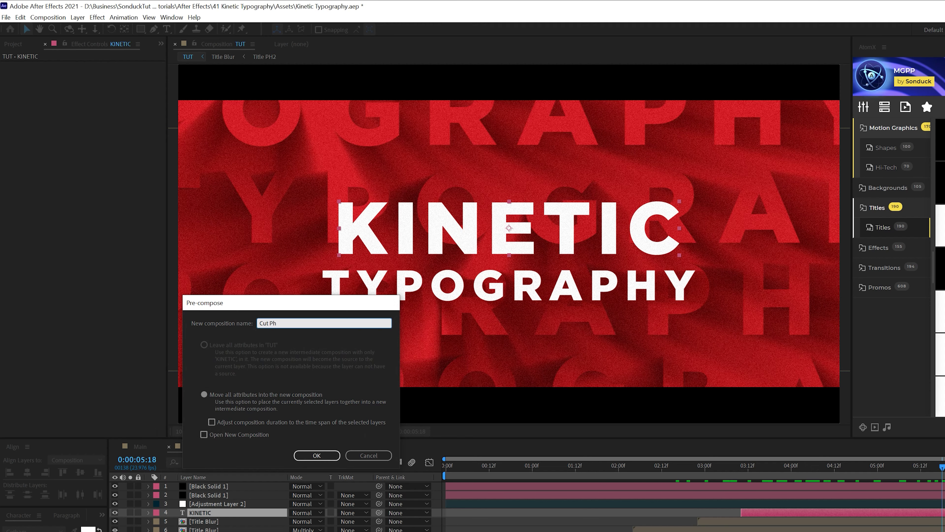
key("Return")
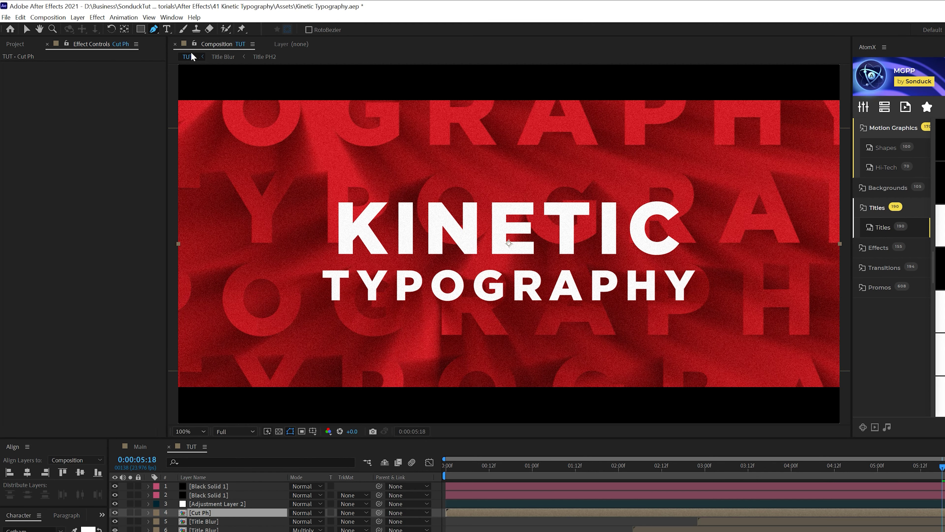
Draw a diagonal mask over KINETIC, duplicate Cut Ph, and delete the lower copy's mask.
left_click(309, 240)
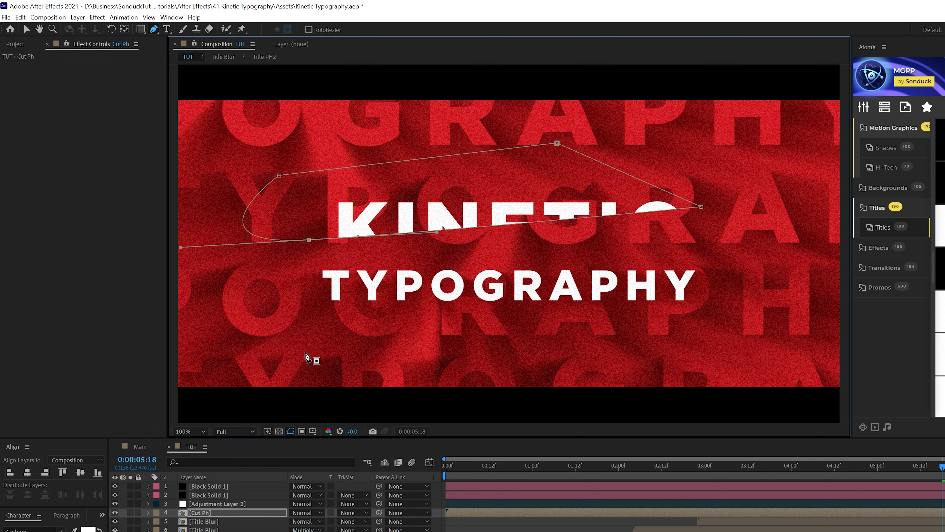
key("ctrl+d")
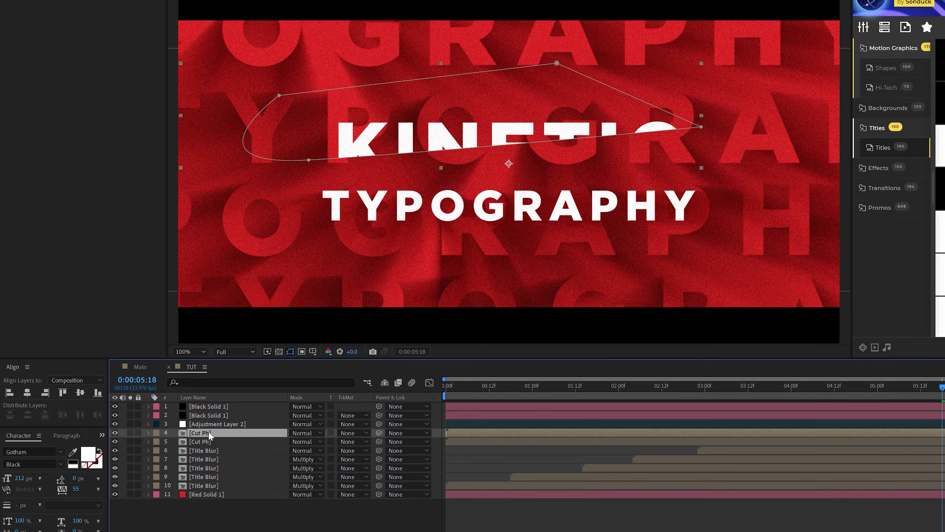
left_click(200, 439)
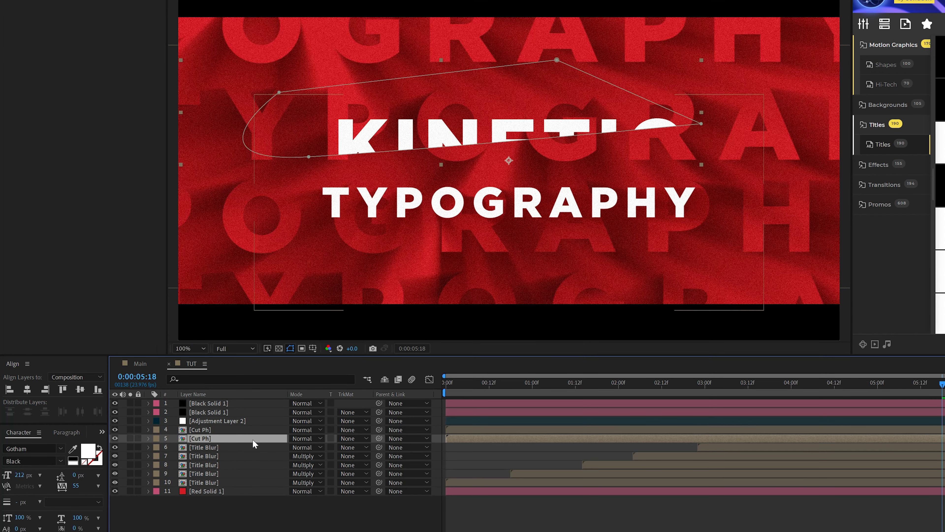
key("m")
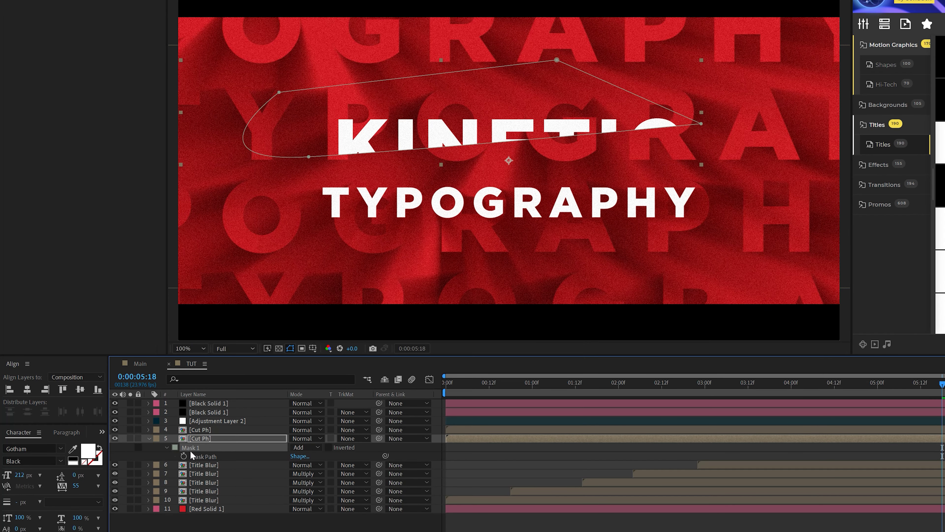
key("Delete")
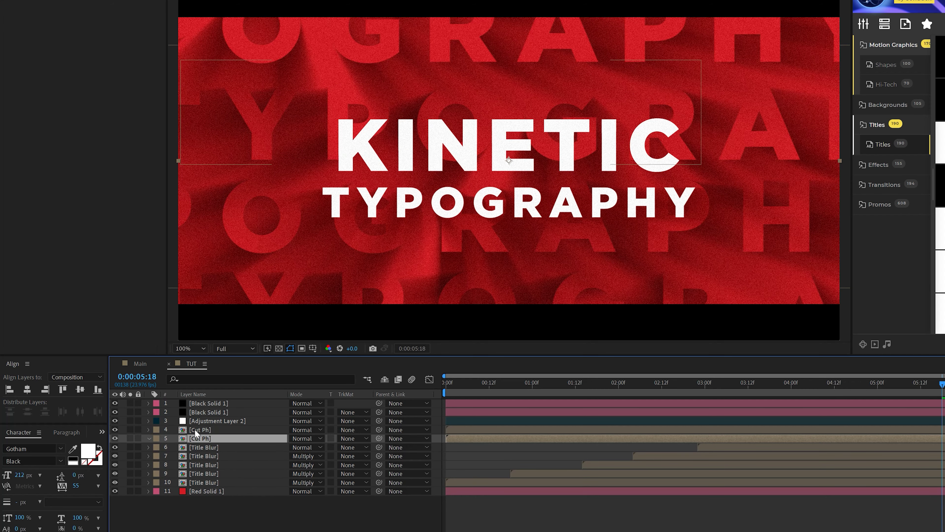
left_click(194, 430)
Give the masked Cut Ph a Drop Shadow at 172° with softness 125, mask outline hidden.
left_click(97, 11)
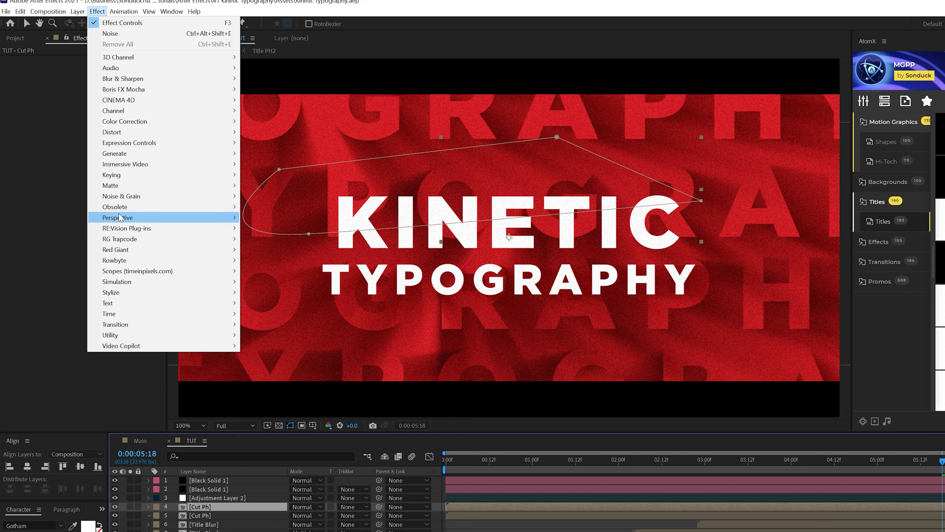
mouse_move(119, 217)
left_click(259, 303)
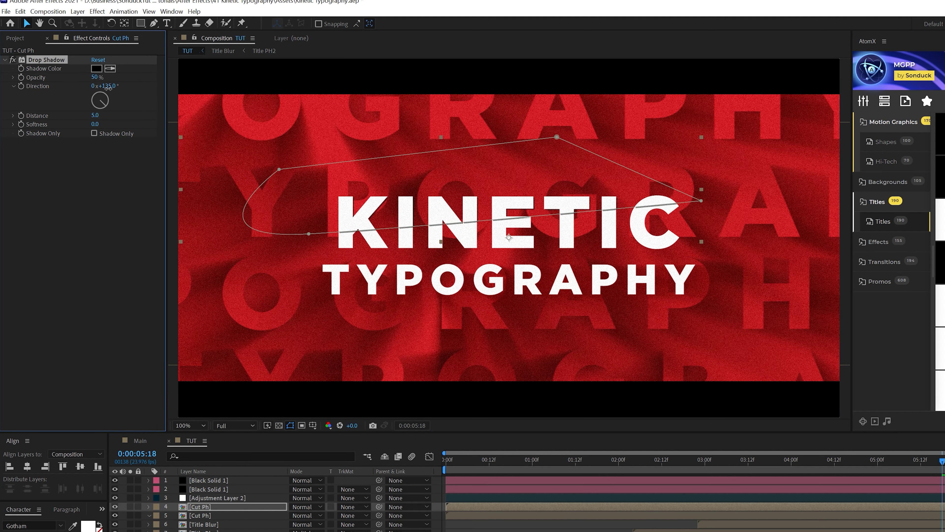
left_click_drag(108, 87, 130, 89)
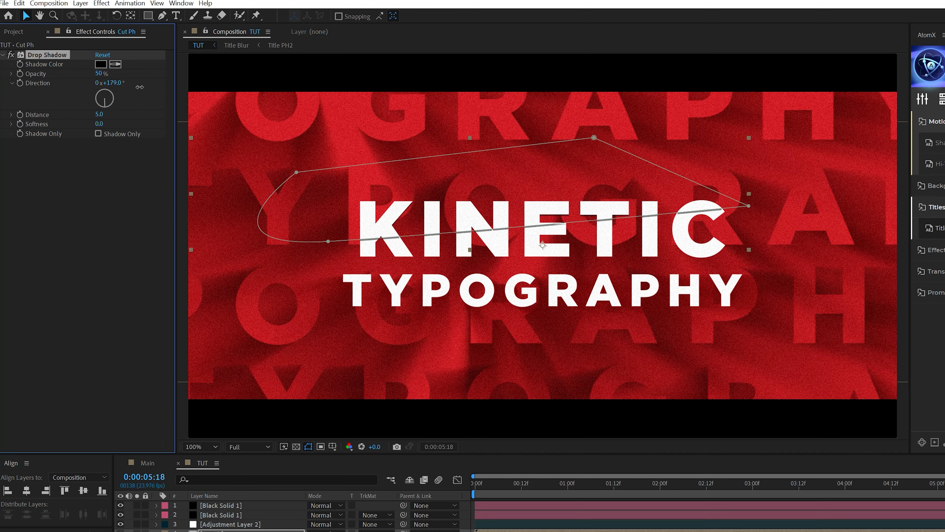
left_click(308, 447)
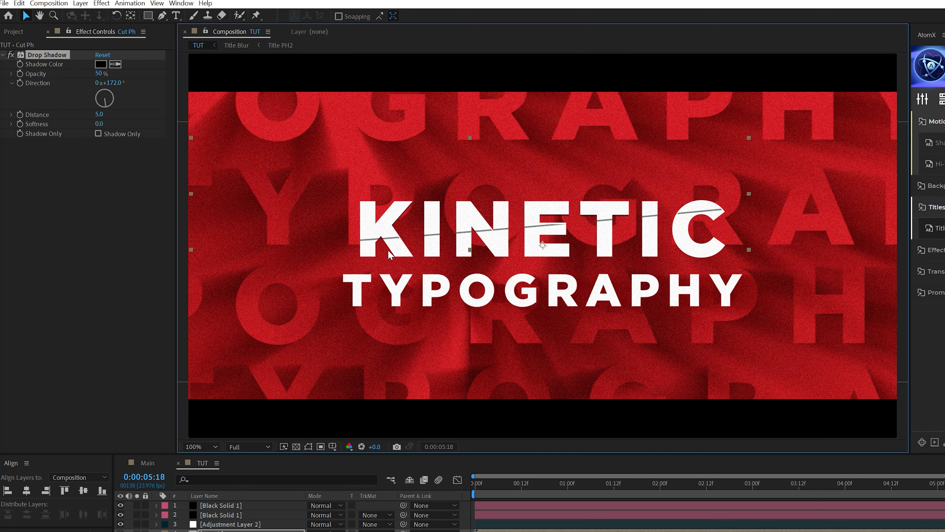
left_click(99, 124)
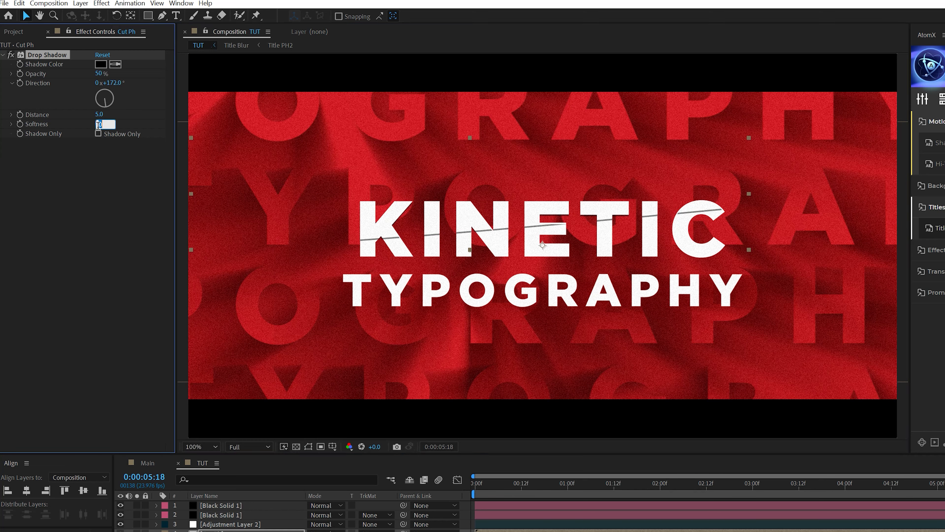
left_click(96, 229)
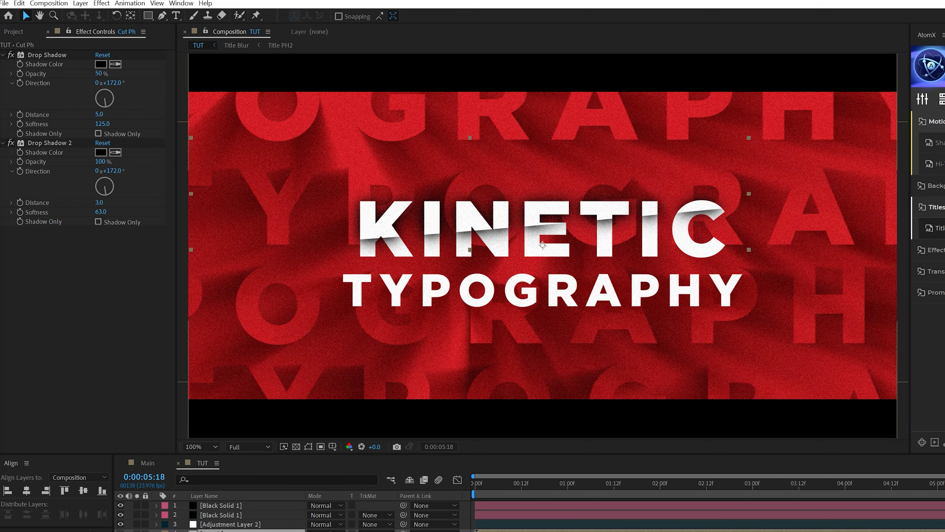
key("ctrl+shift+c")
Confirm nesting both Cut Ph layers into Pre-comp 1 and play the TUT comp.
key("Return")
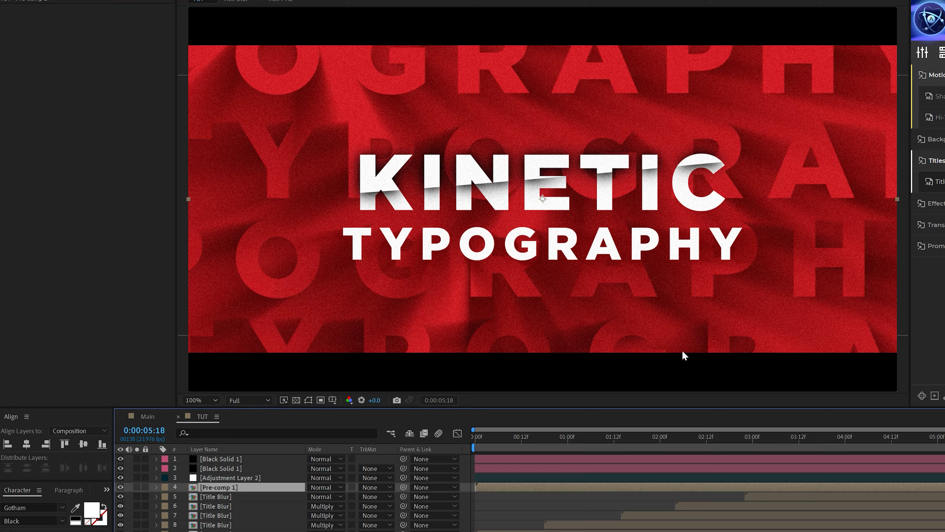
key("space")
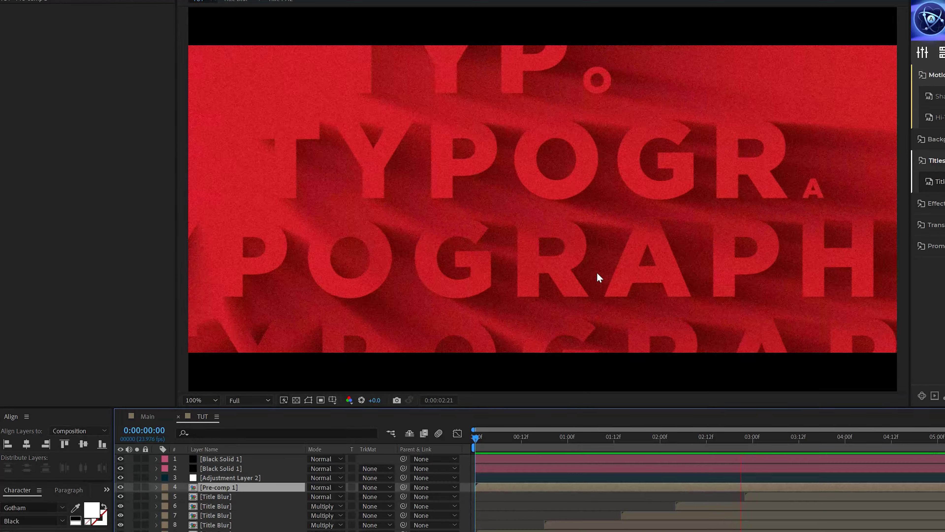